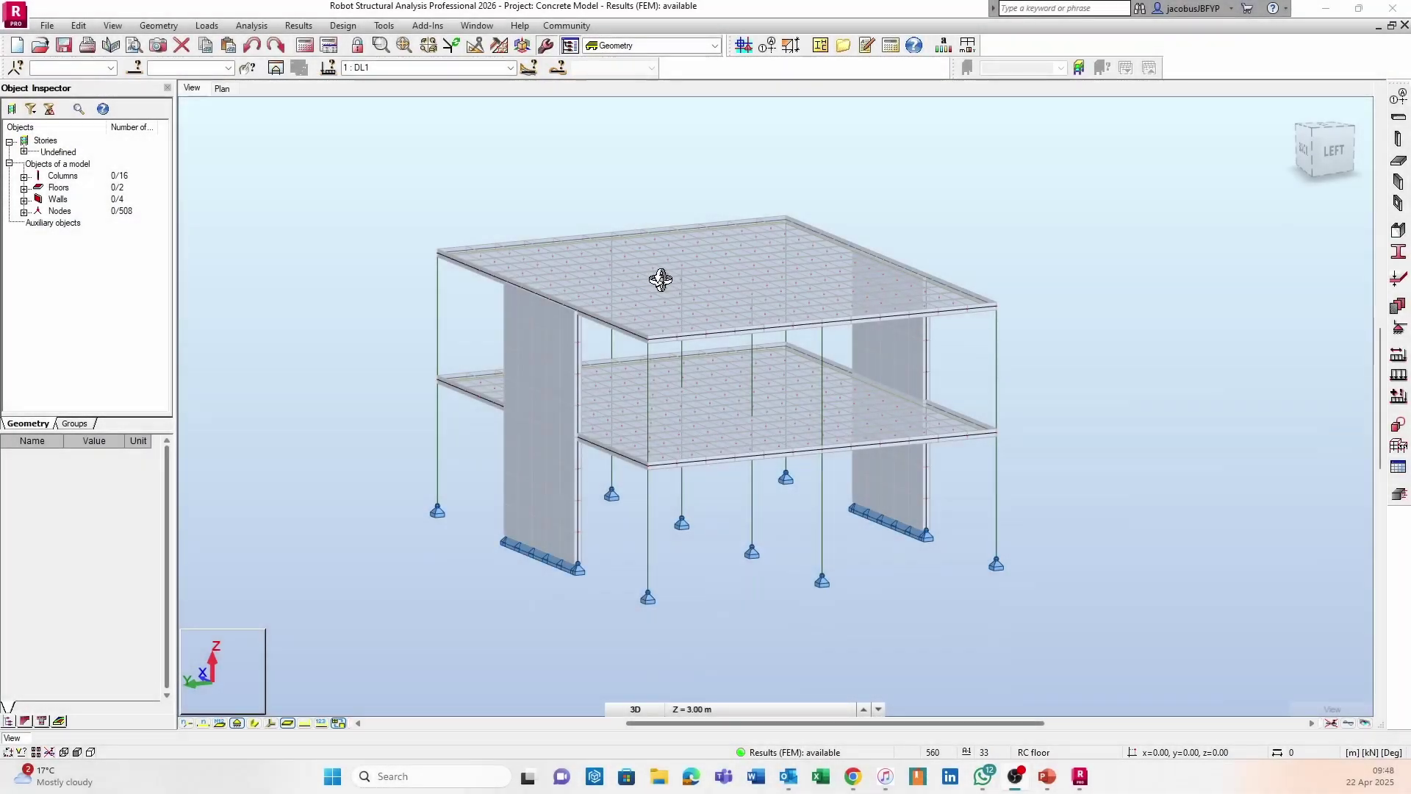
Pan and orbit the building model toward a front view
middle_click_drag(891, 372, 854, 346)
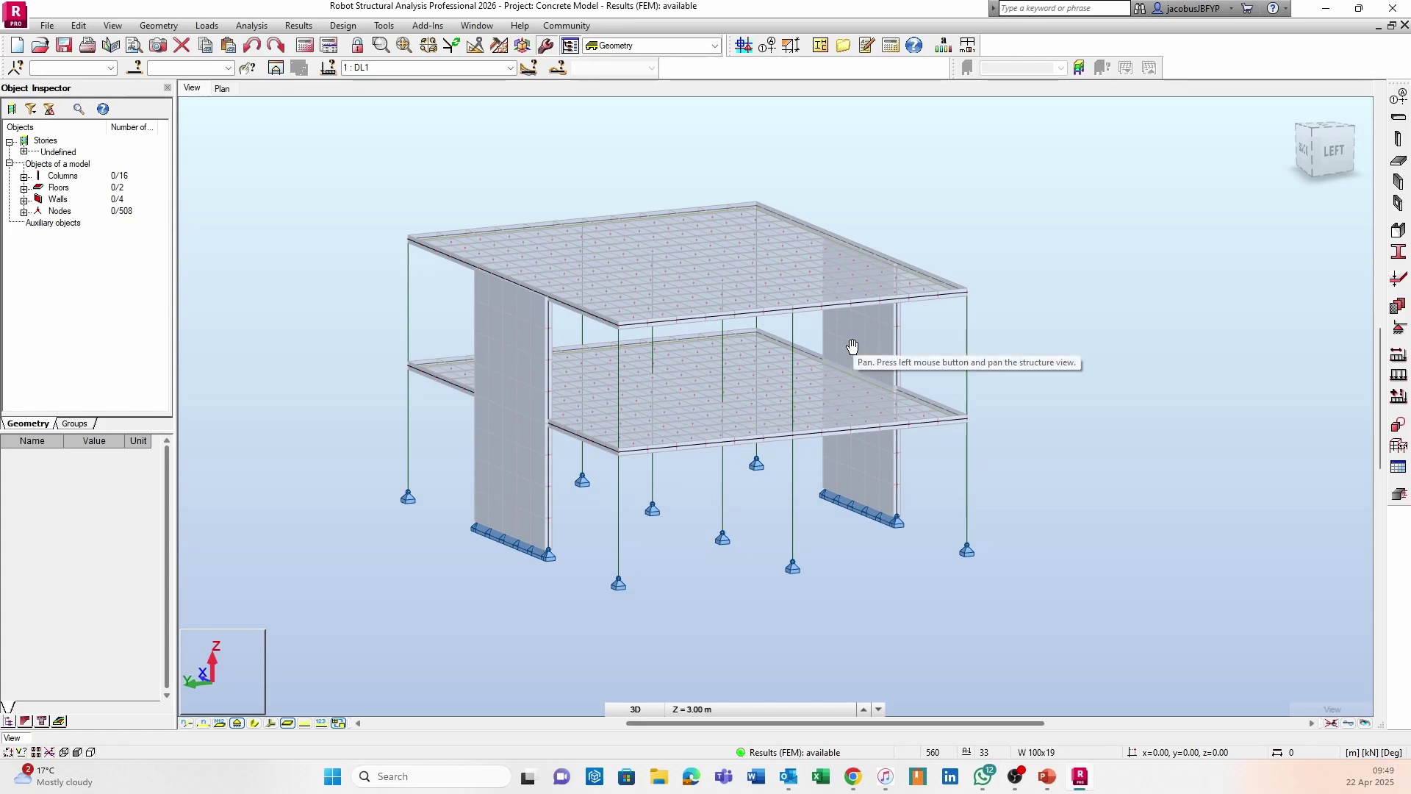
left_click_drag(960, 328, 904, 343)
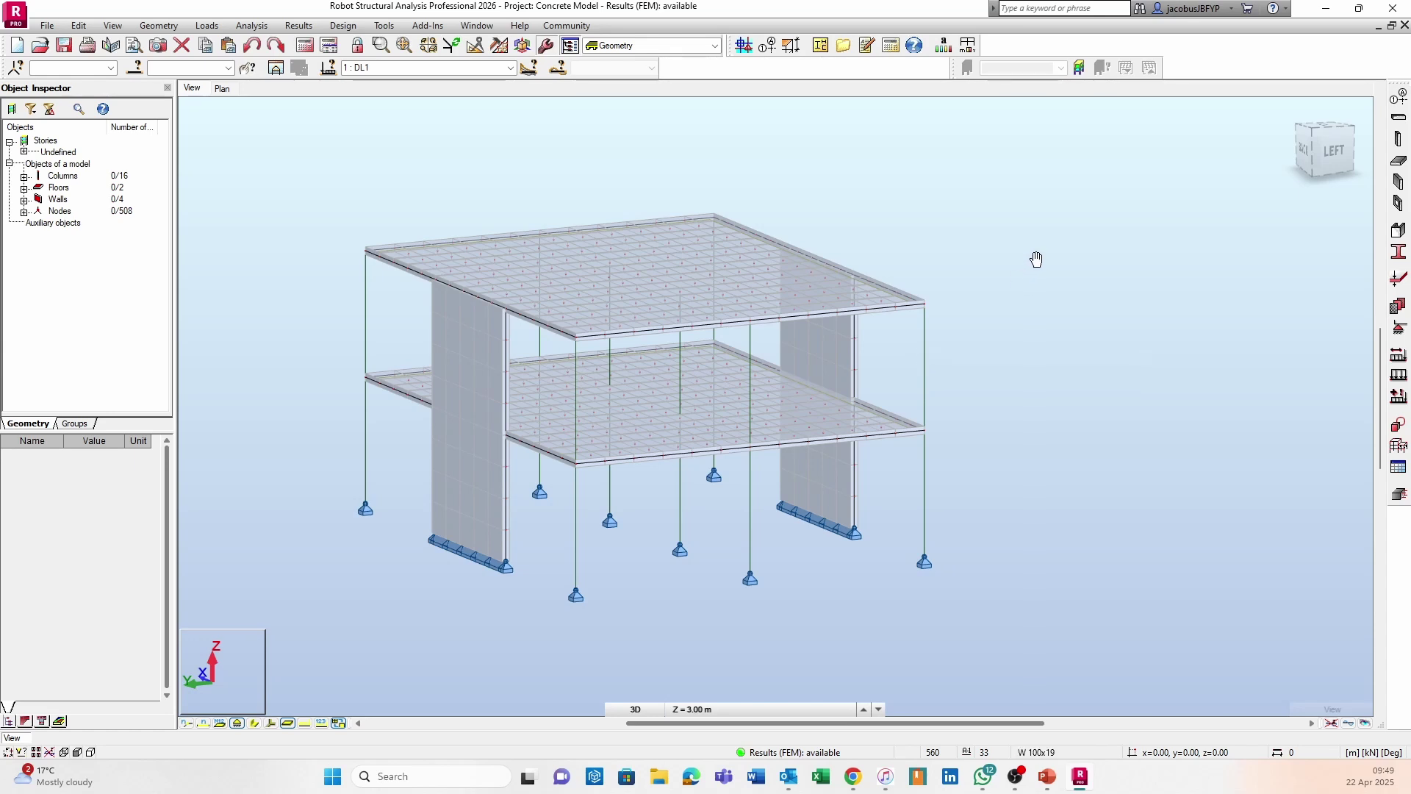
left_click_drag(1056, 271, 1060, 268)
left_click_drag(965, 339, 976, 330)
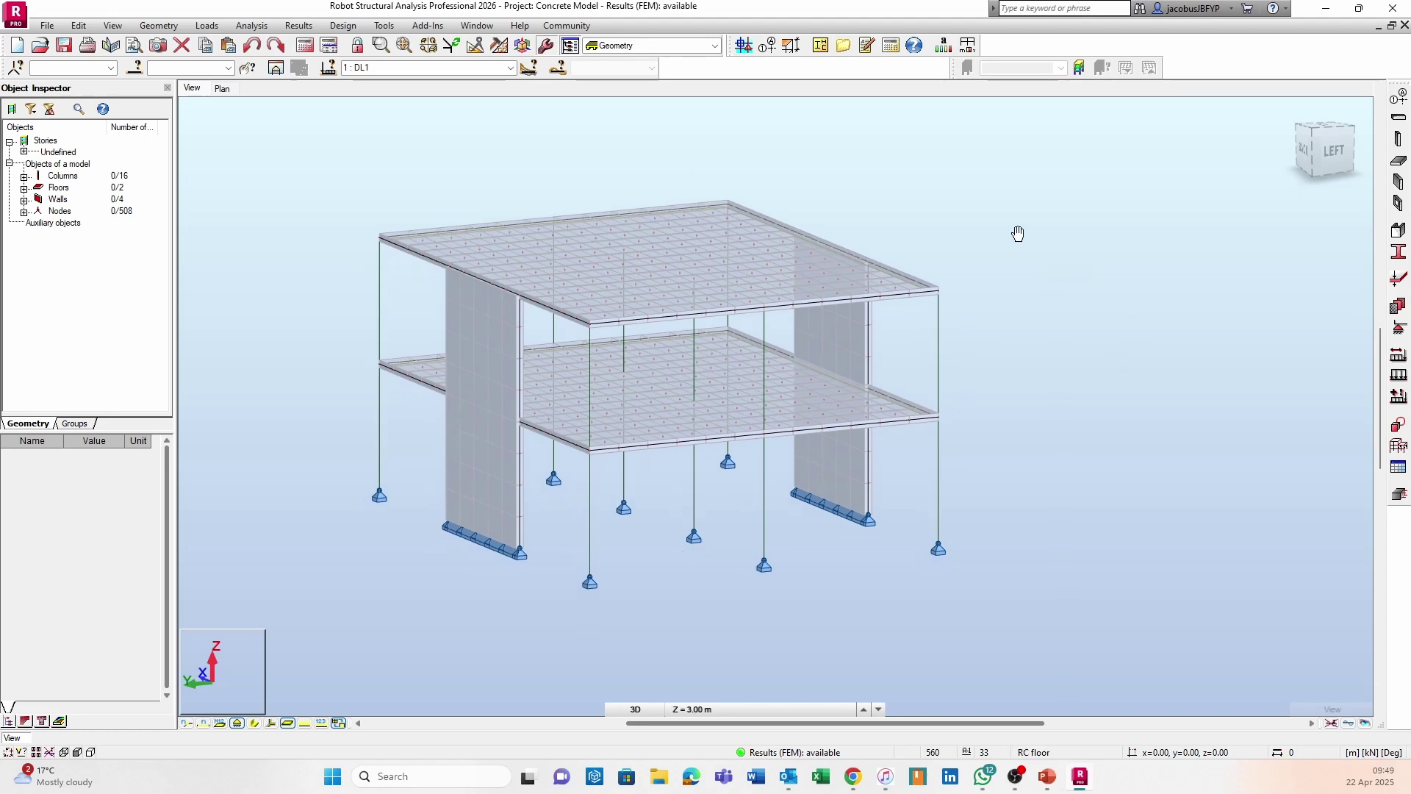
middle_click_drag(633, 387, 1018, 409, "shift")
Toggle local axis arrows and solid column sections while orbiting to a side elevation
left_click(271, 724)
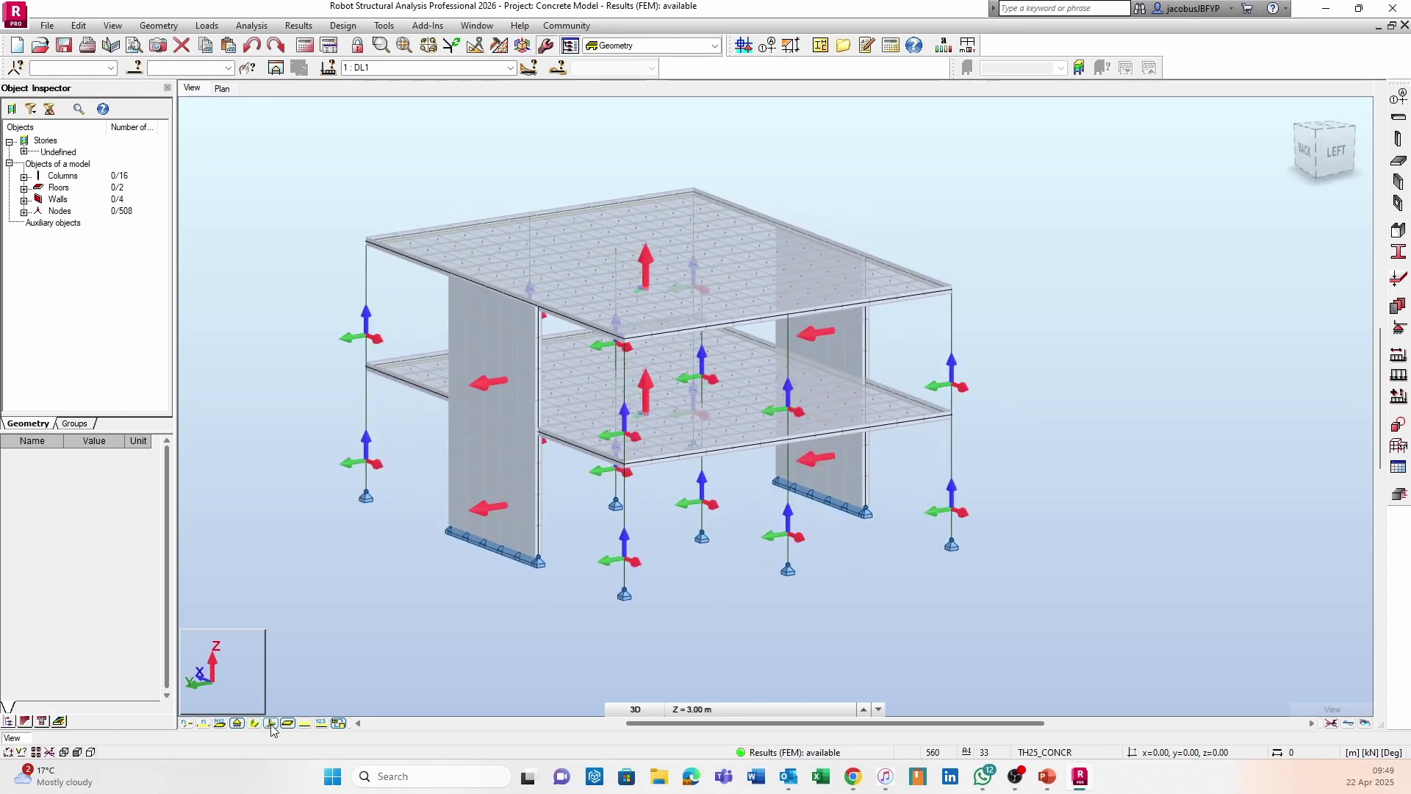
left_click(271, 724)
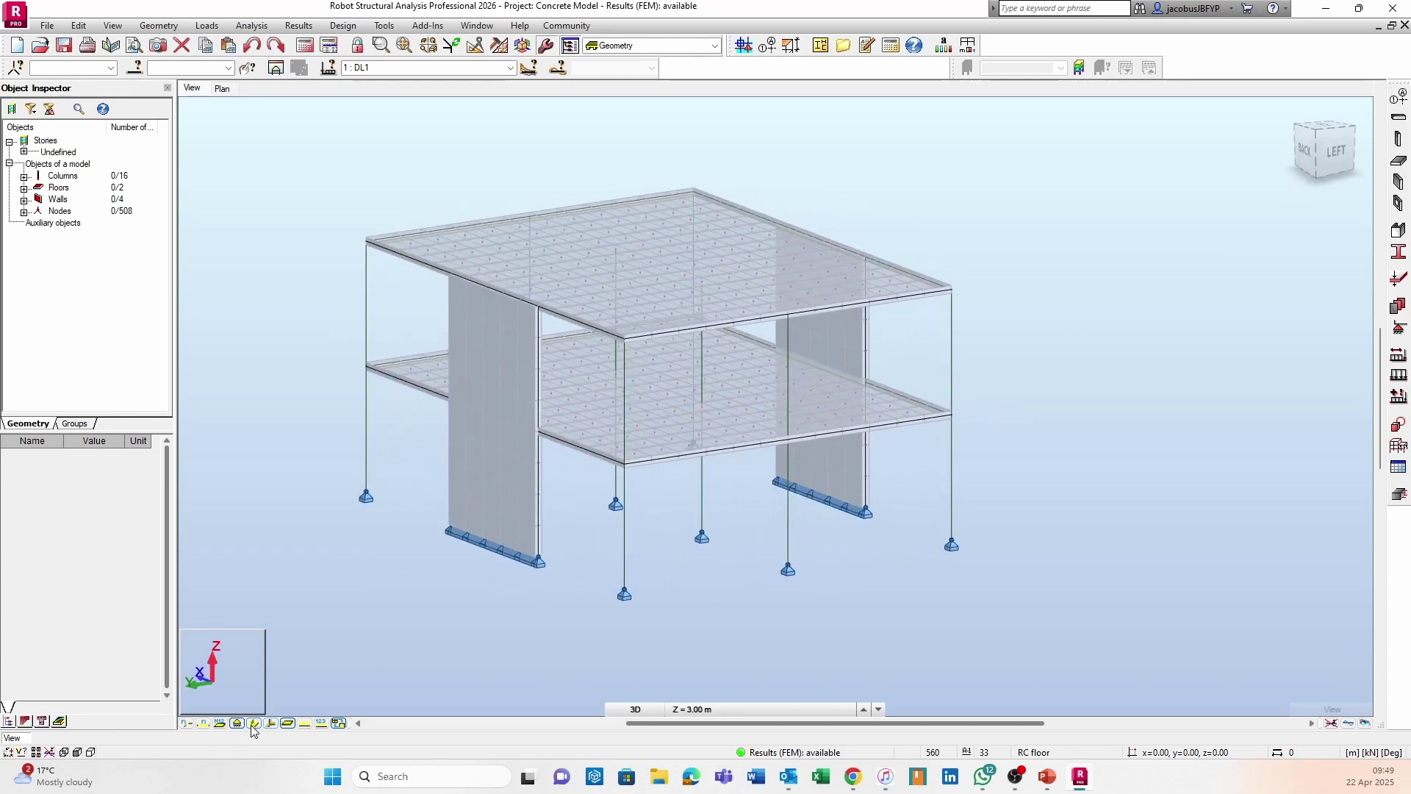
left_click(254, 724)
middle_click_drag(916, 478, 668, 567, "shift")
scroll(1021, 495, "down", 2)
scroll(792, 535, "up", 2)
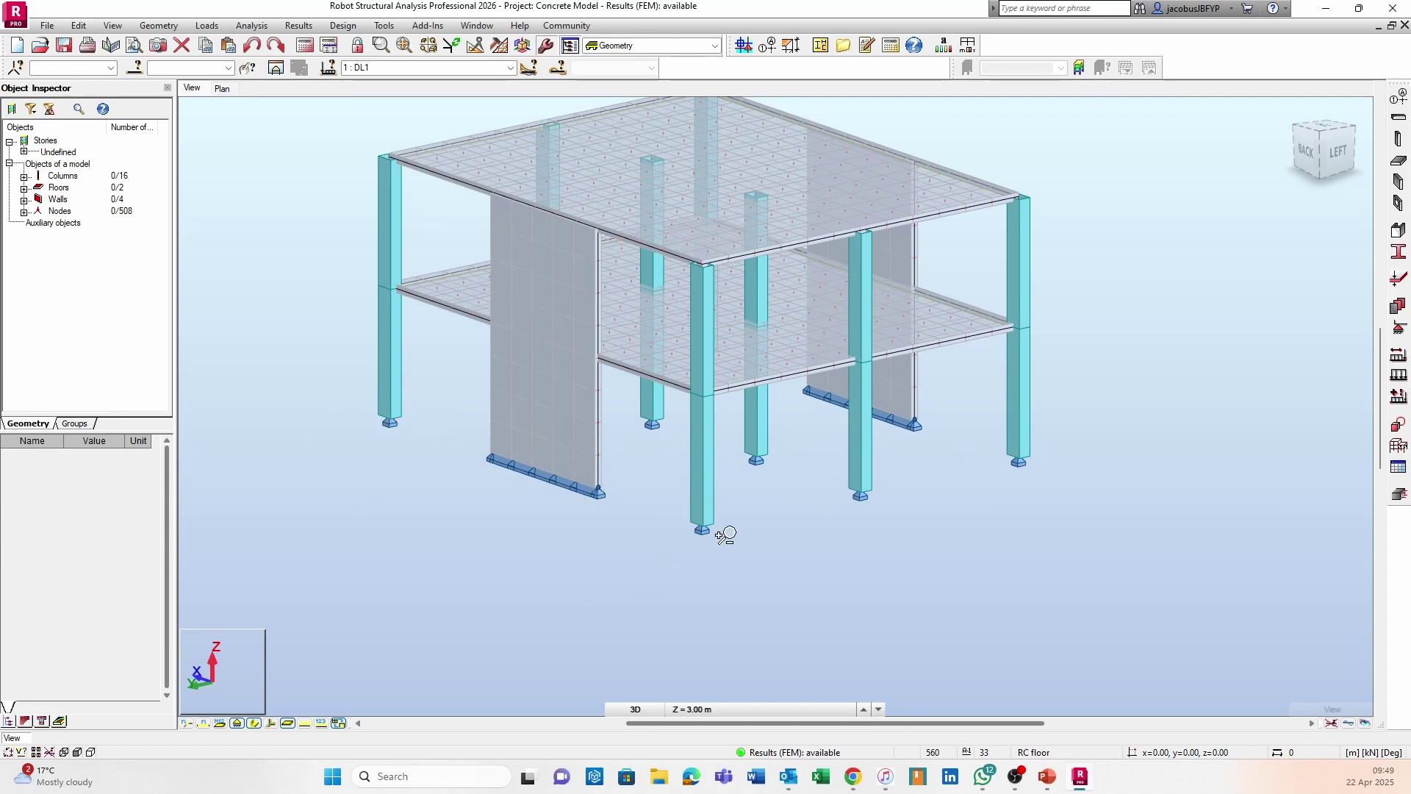
left_click(254, 723)
middle_click_drag(529, 536, 812, 582, "shift")
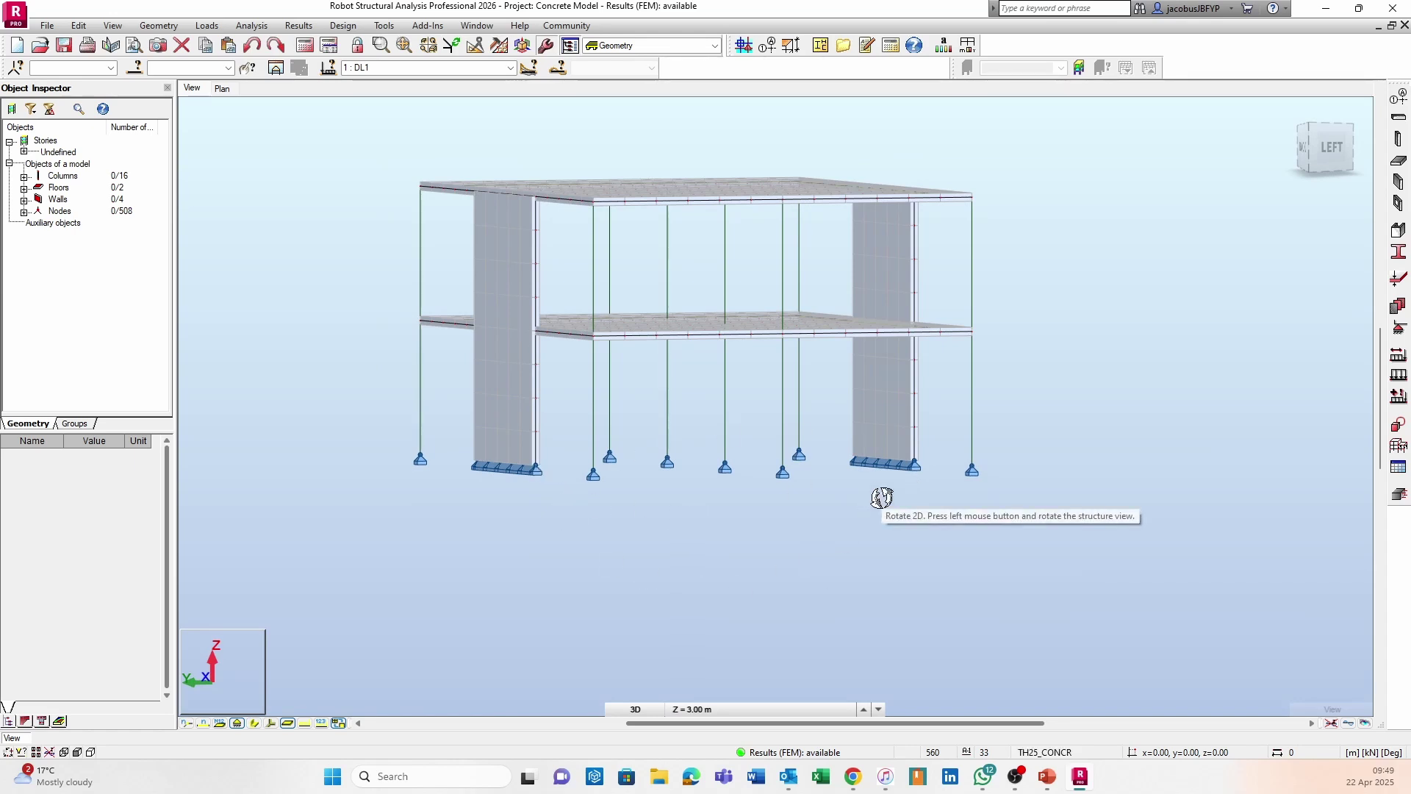
middle_click_drag(478, 505, 605, 507)
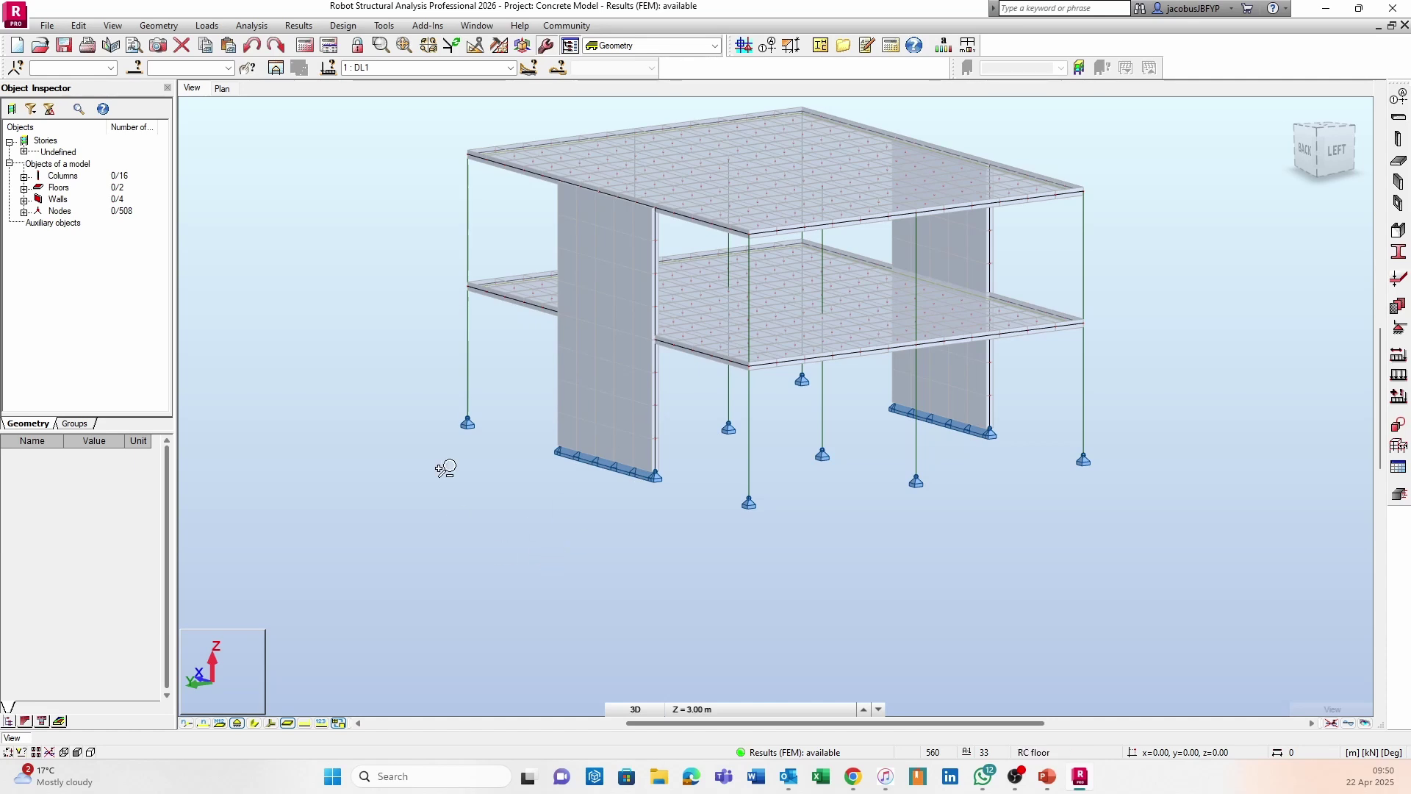
Run the structural calculations, then window-select the left wall Wall_20 with its nodes
left_click(248, 26)
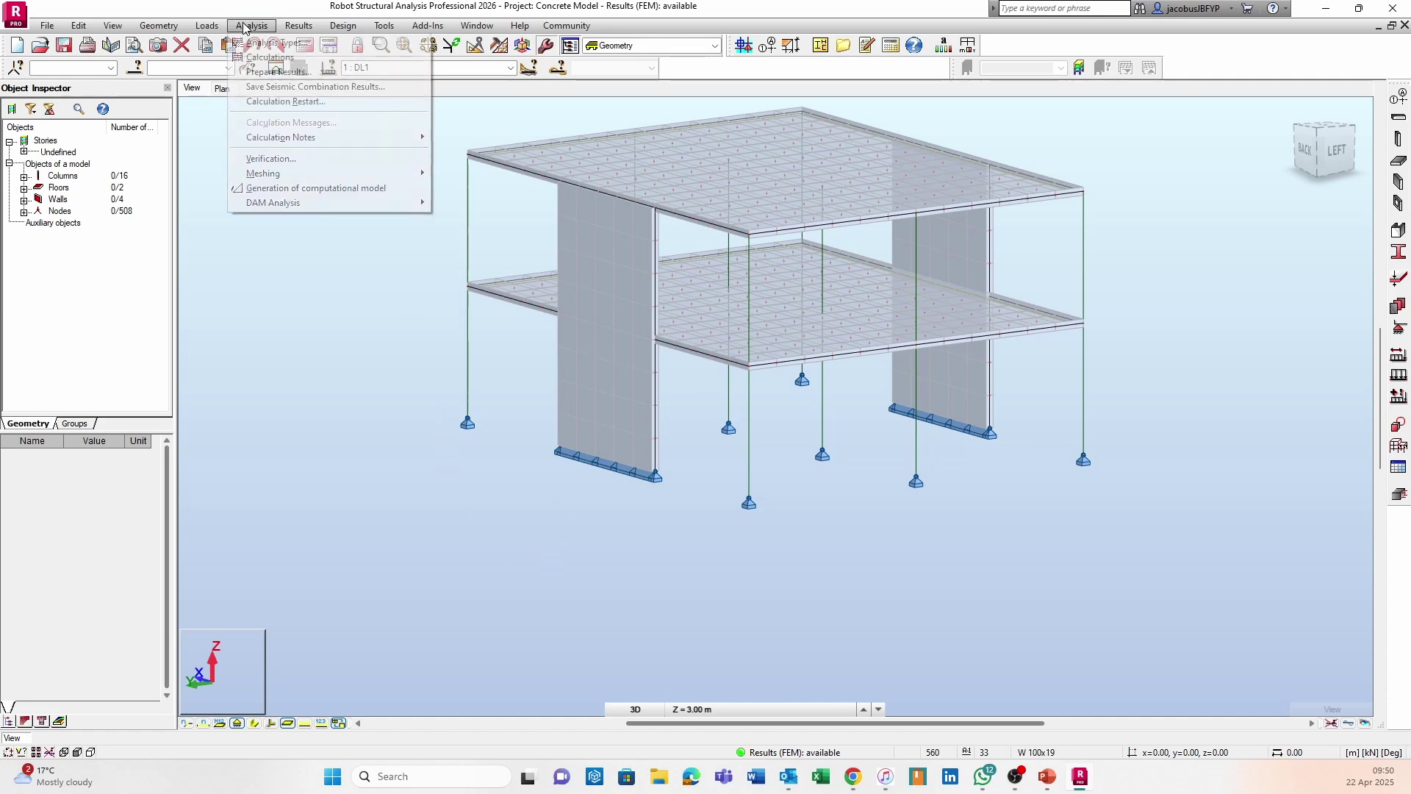
left_click(266, 57)
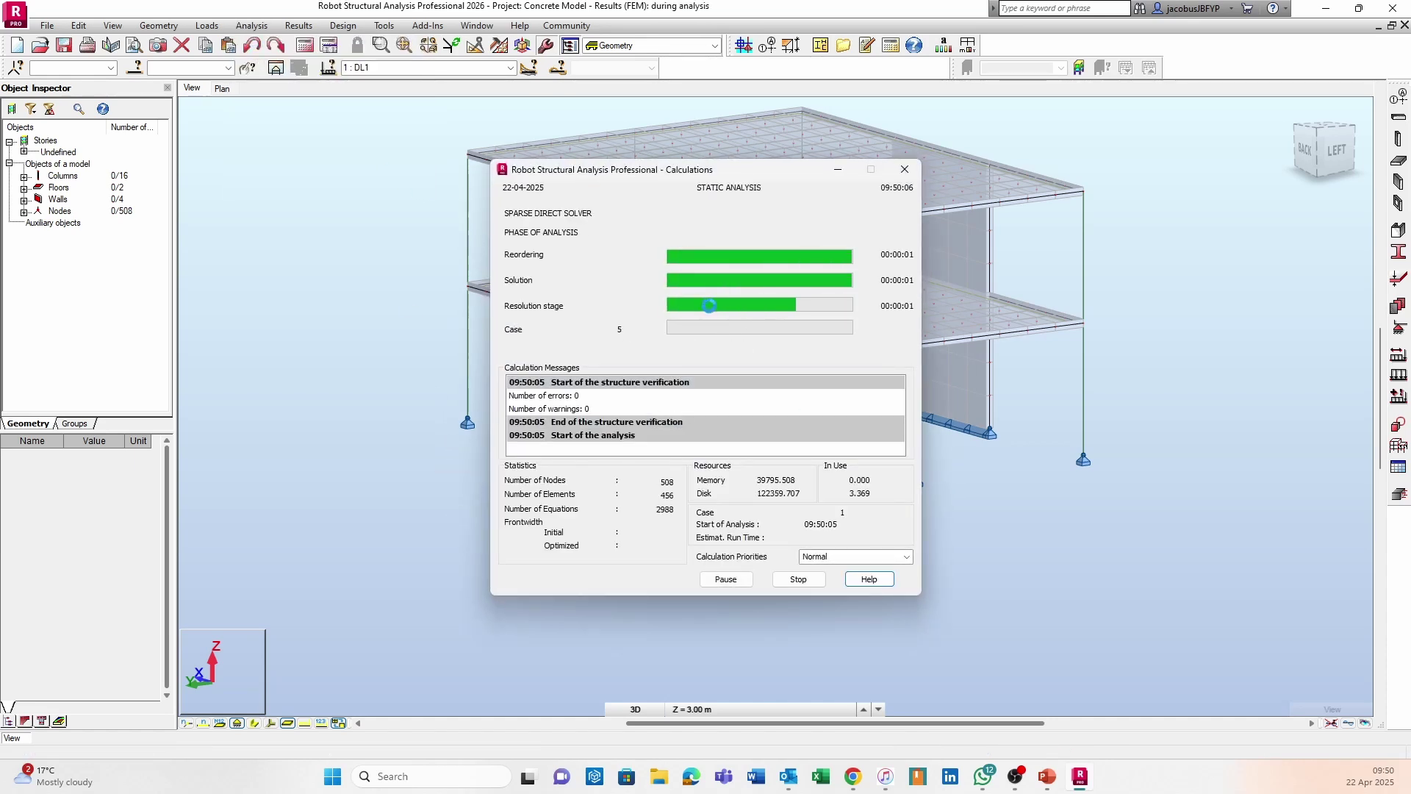
middle_click_drag(675, 394, 624, 417, "shift")
scroll(588, 452, "up", 2)
left_click_drag(644, 410, 474, 514)
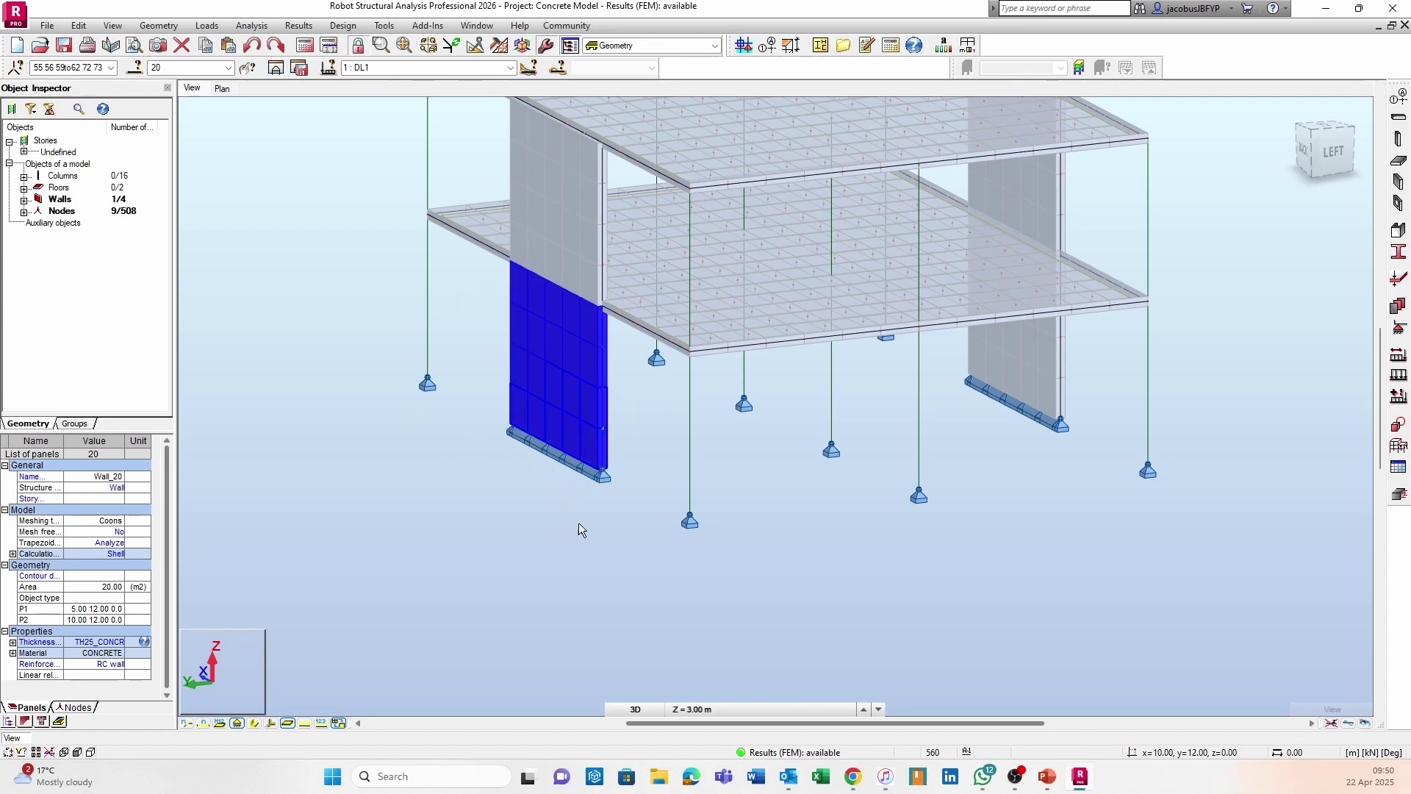
Transfer the selected wall to Provided Reinforcement of RC Elements using manual ULS combinations
left_click(342, 26)
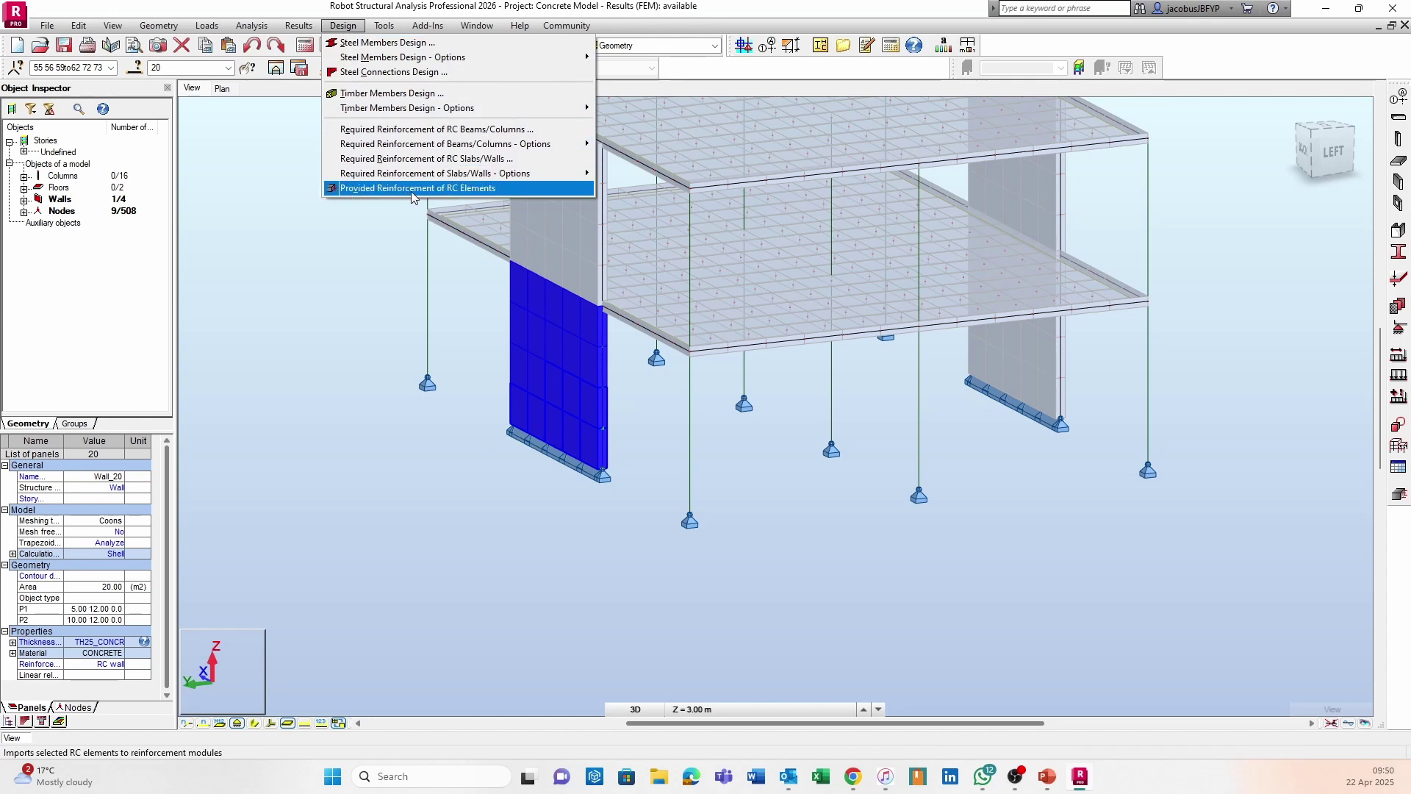
left_click(441, 188)
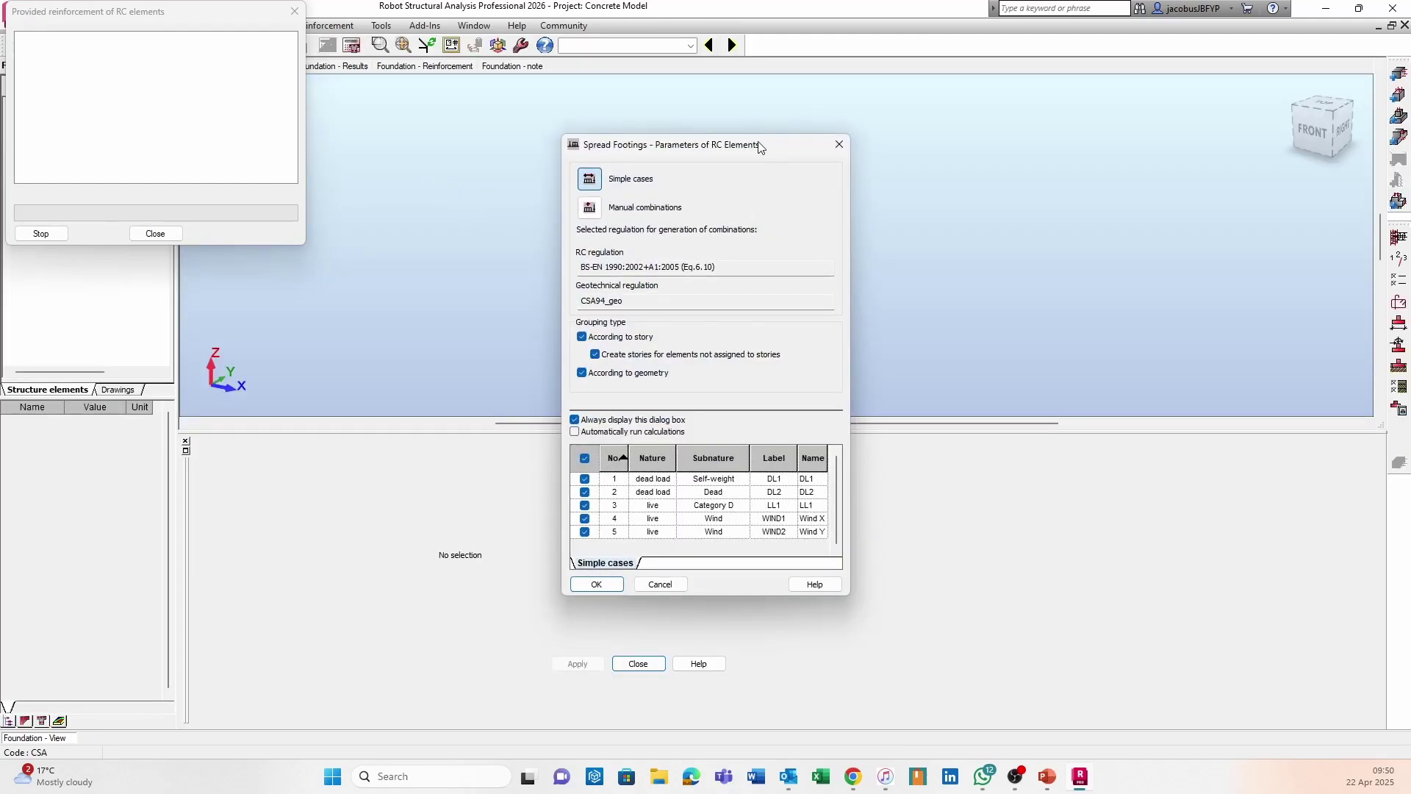
left_click(609, 211)
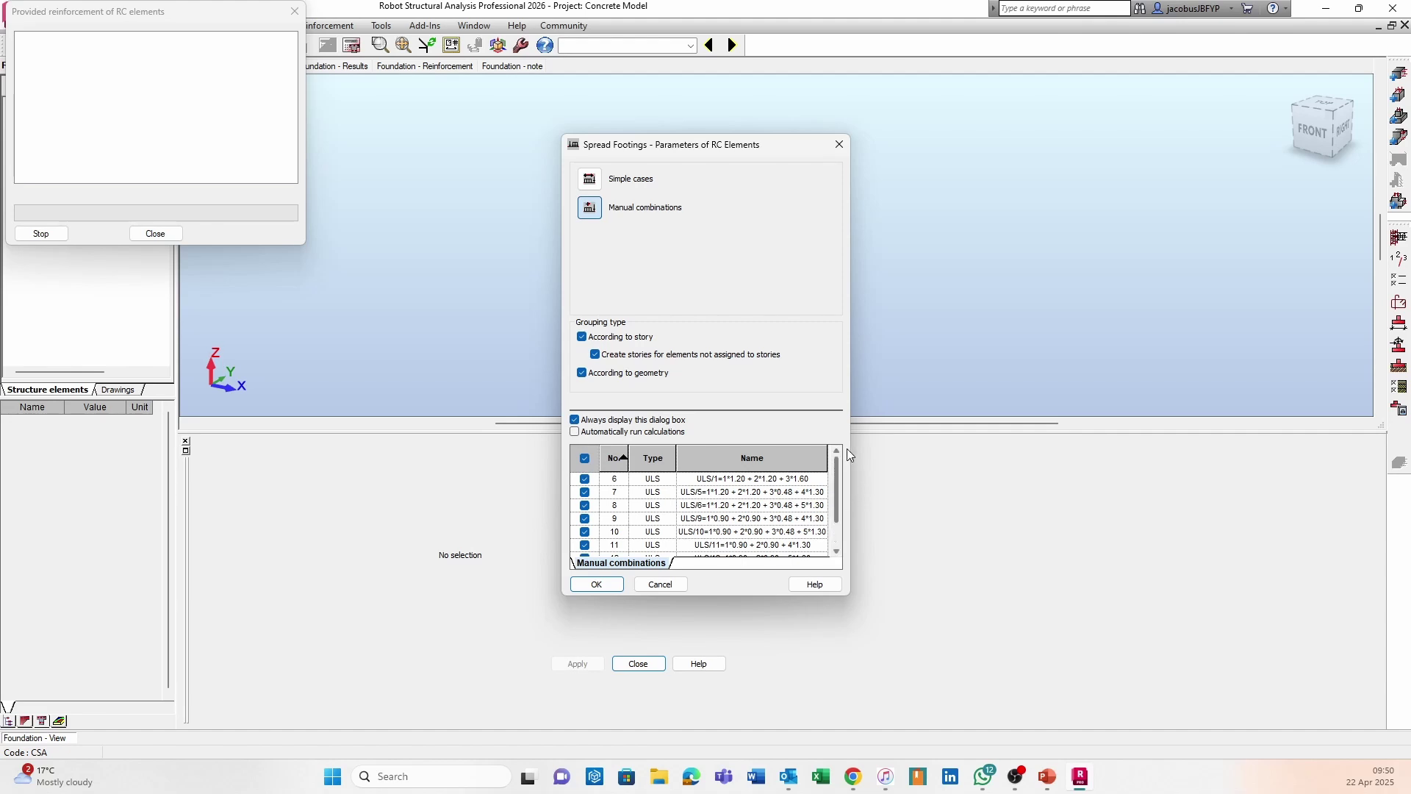
left_click(597, 585)
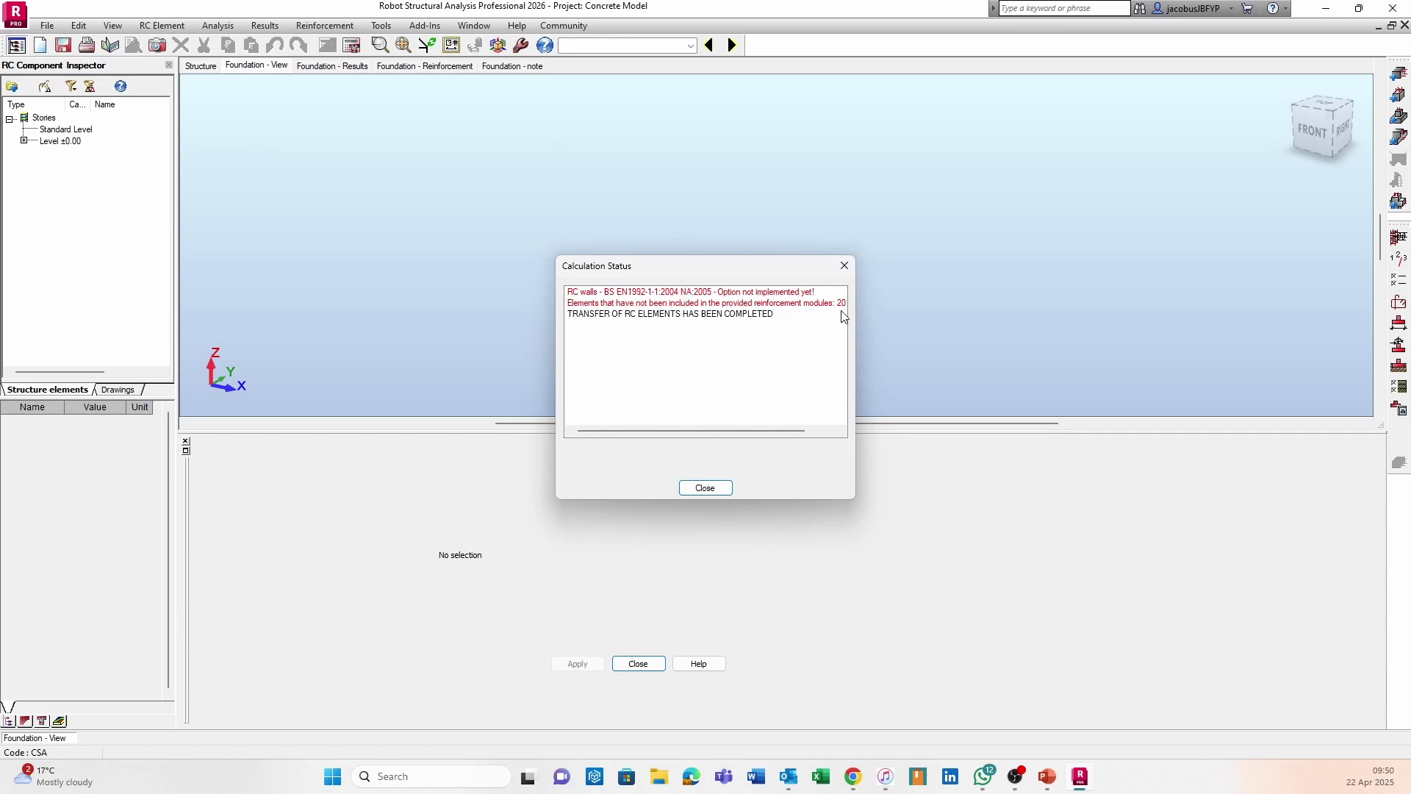
left_click_drag(630, 431, 655, 435)
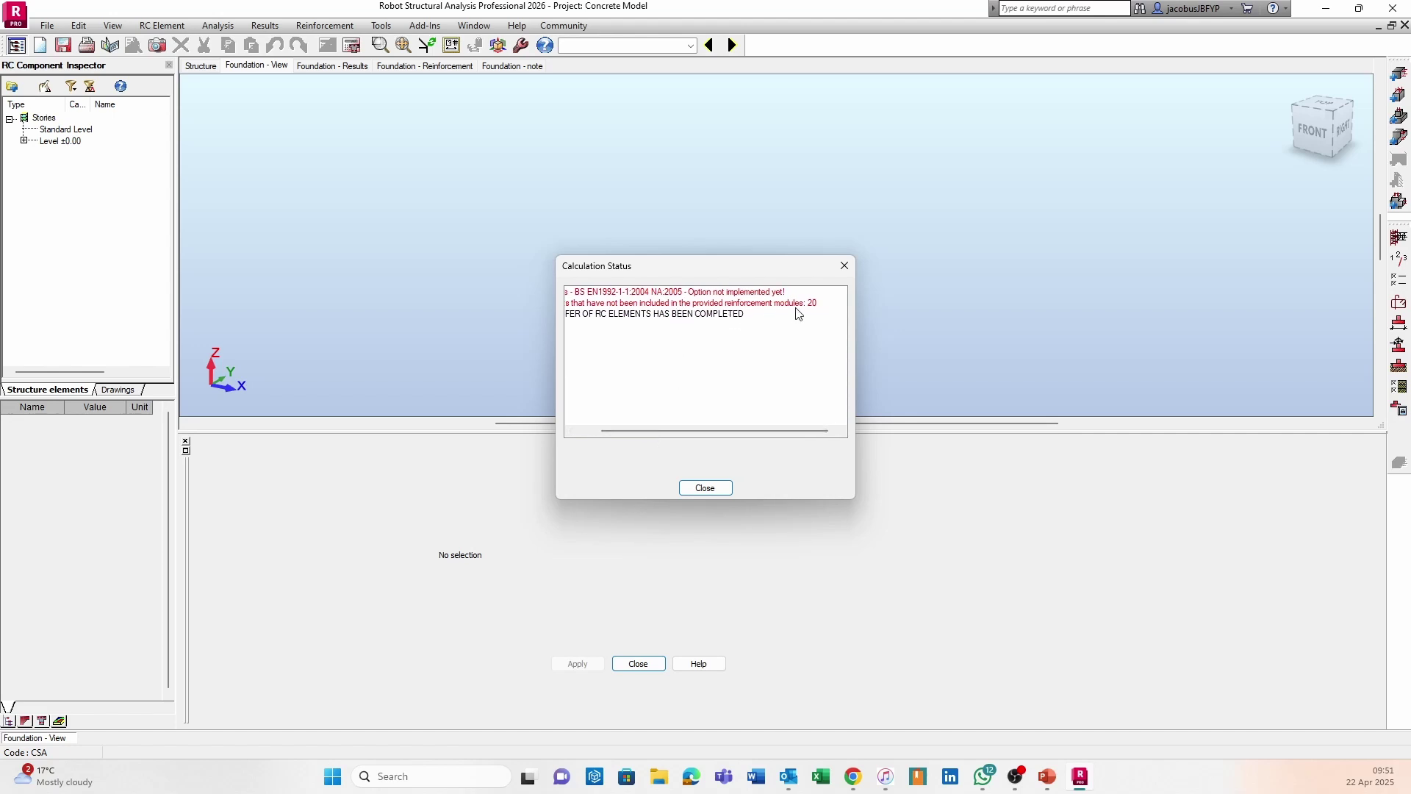
left_click_drag(762, 435, 649, 404)
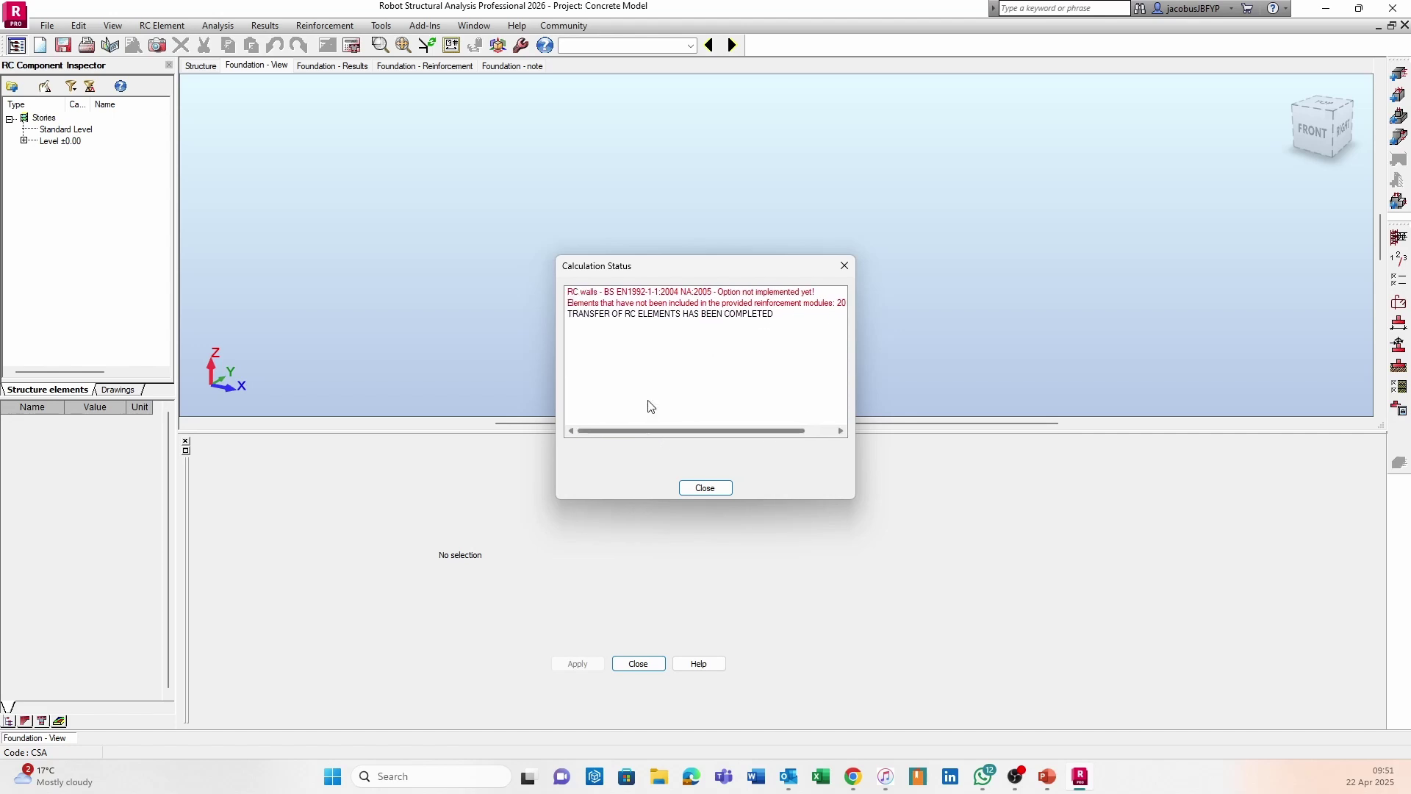
Dismiss the calculation status and open the foundation under Level ±0.00 in the RC Component Inspector
left_click(706, 488)
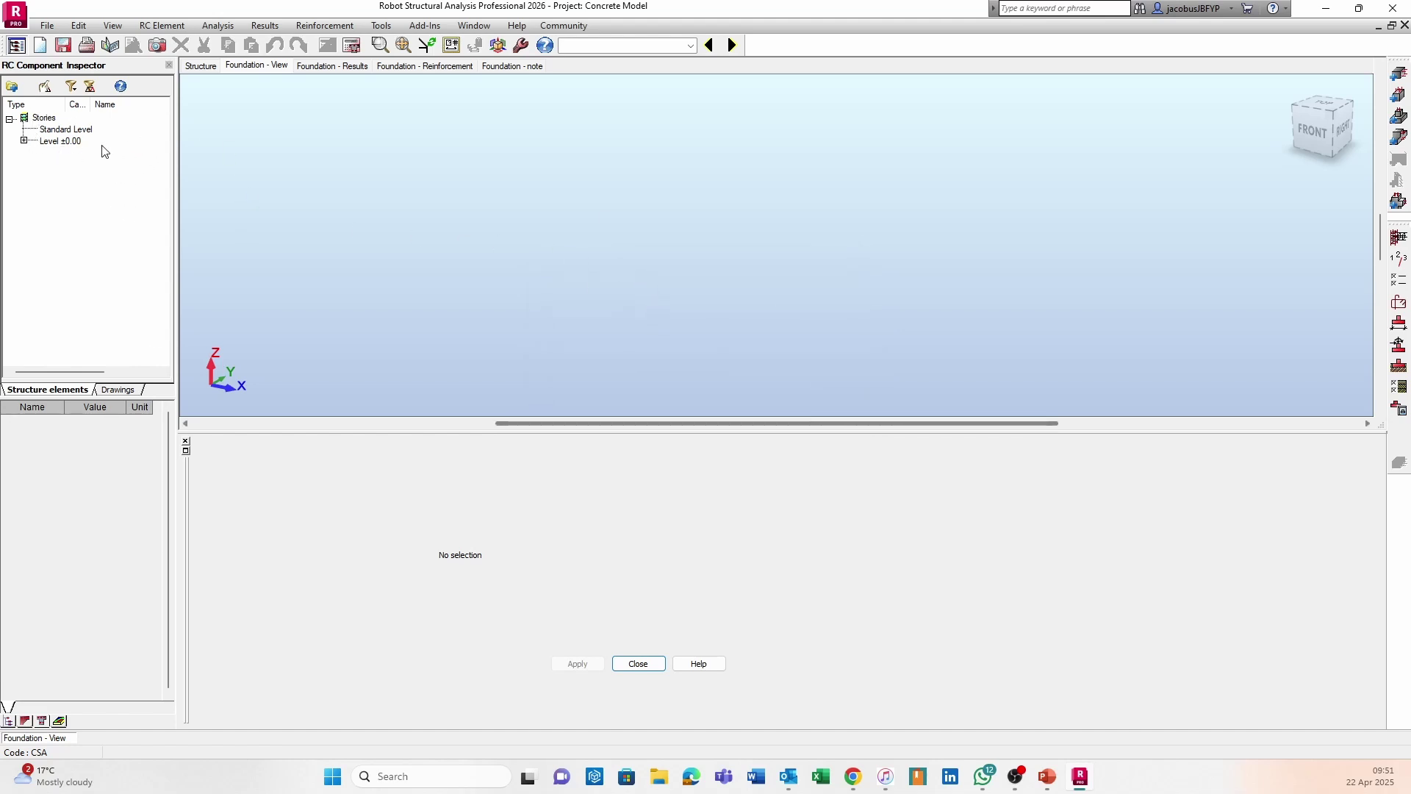
double_click(53, 141)
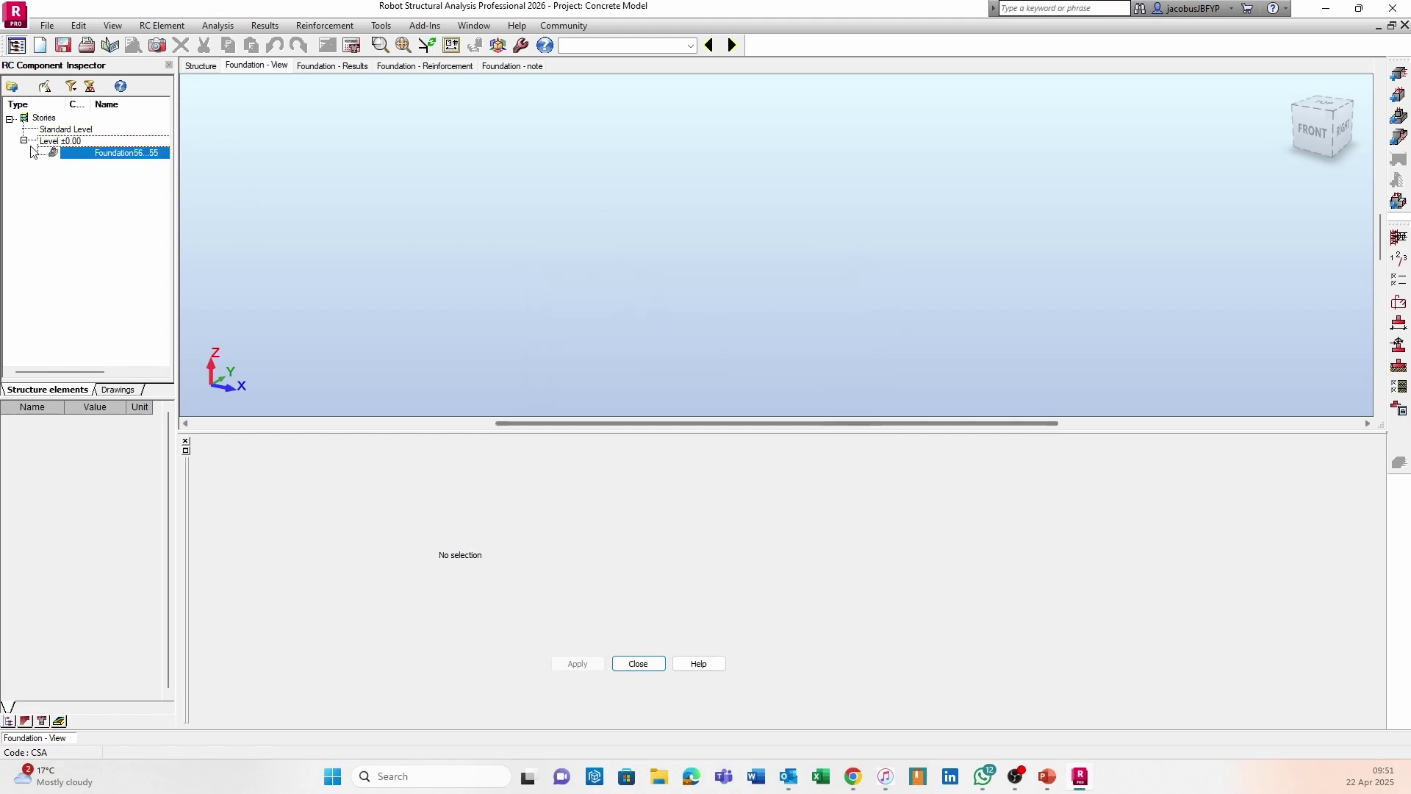
left_click(116, 154)
left_click(101, 186)
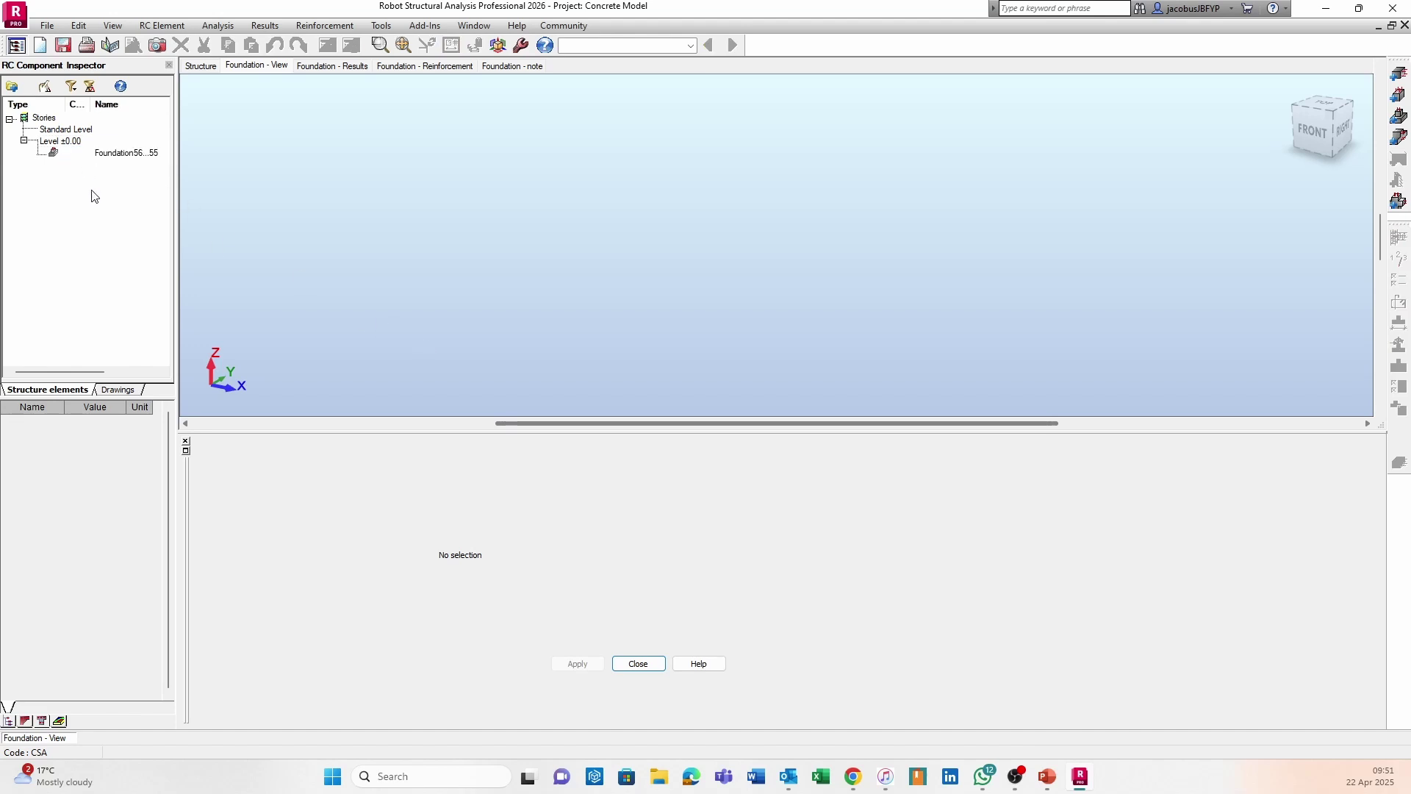
double_click(125, 152)
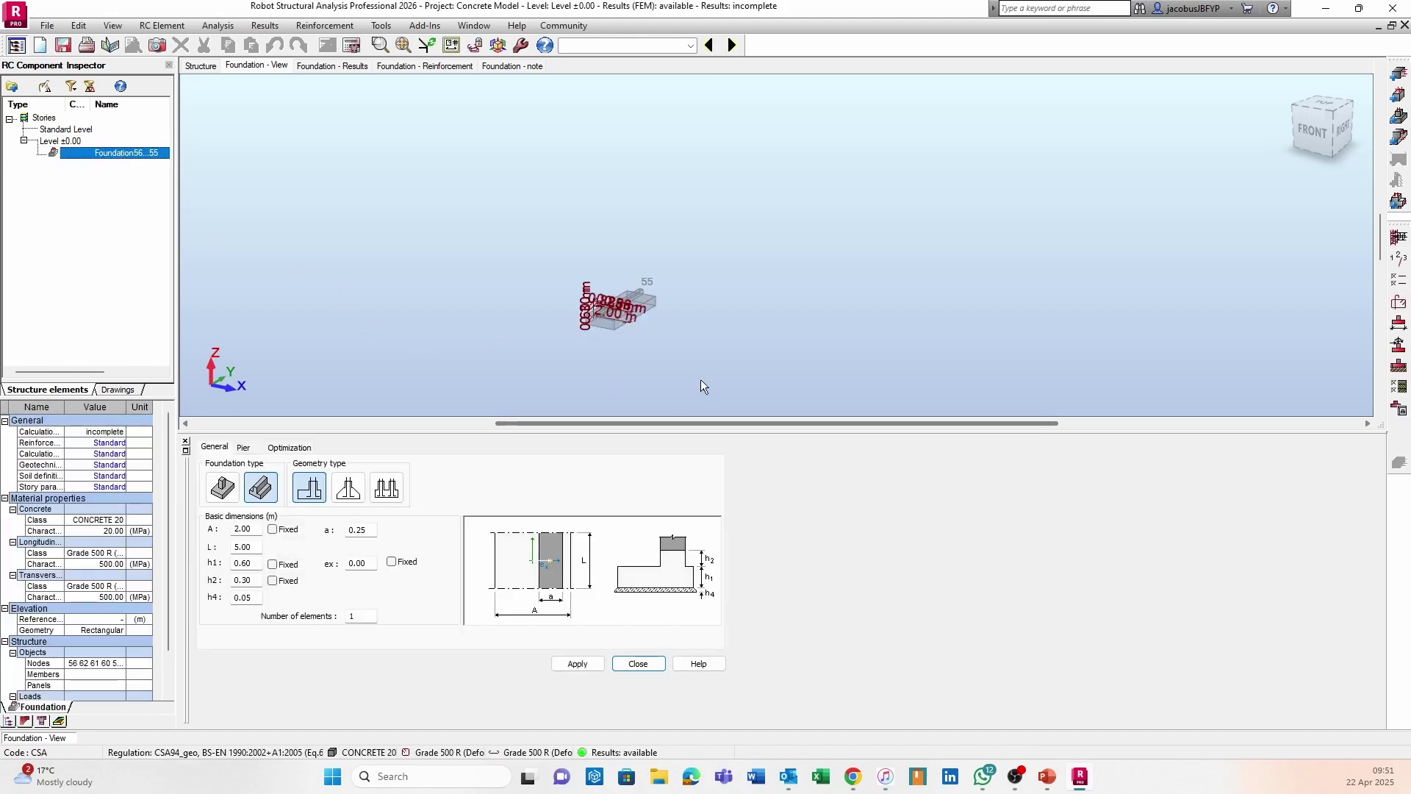
Zoom and pan to inspect the 2.00 m wide, 5.00 m long, 0.60 m thick strip footing
scroll(665, 228, "up", 5)
middle_click_drag(710, 285, 820, 277, "shift")
scroll(819, 277, "down", 1)
scroll(716, 175, "up", 2)
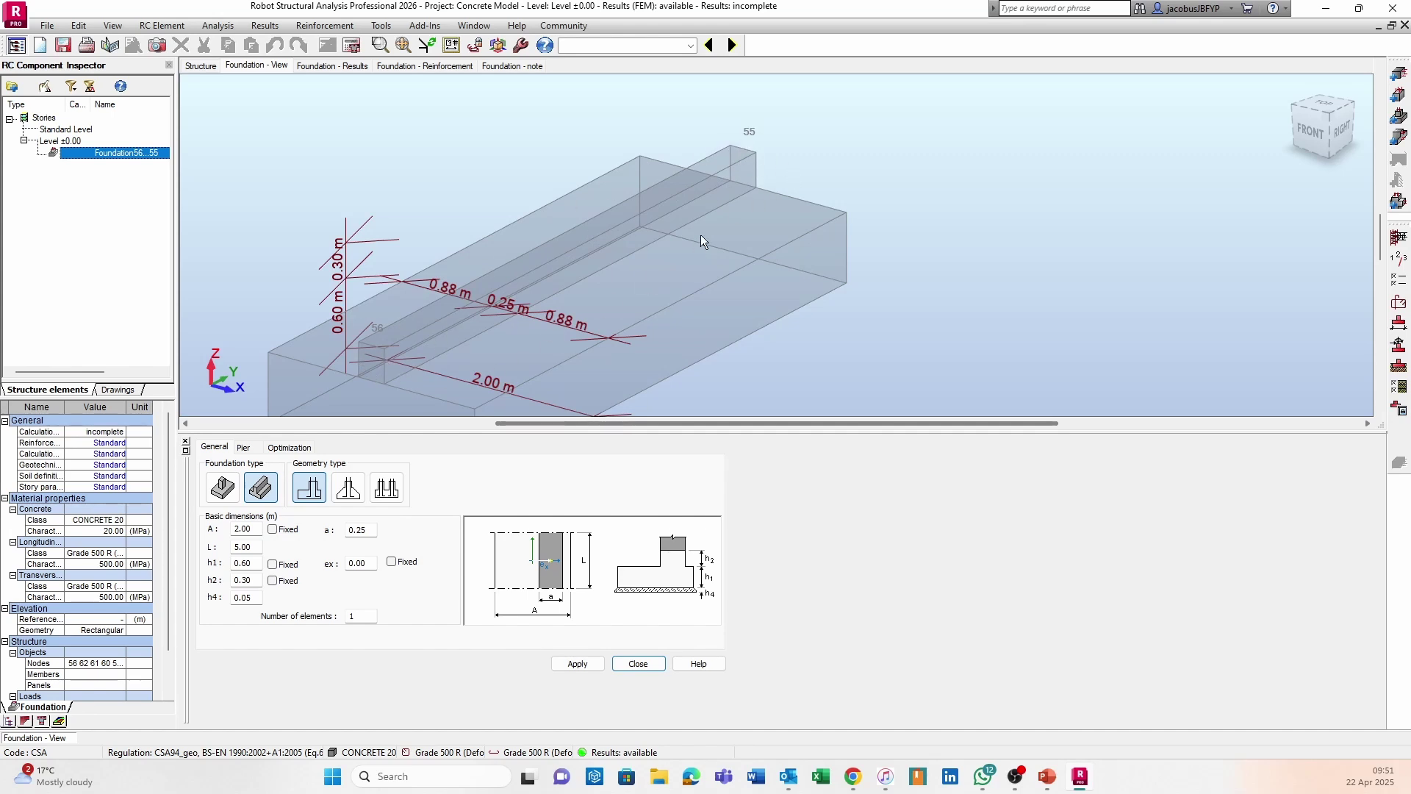
middle_click_drag(641, 347, 704, 290)
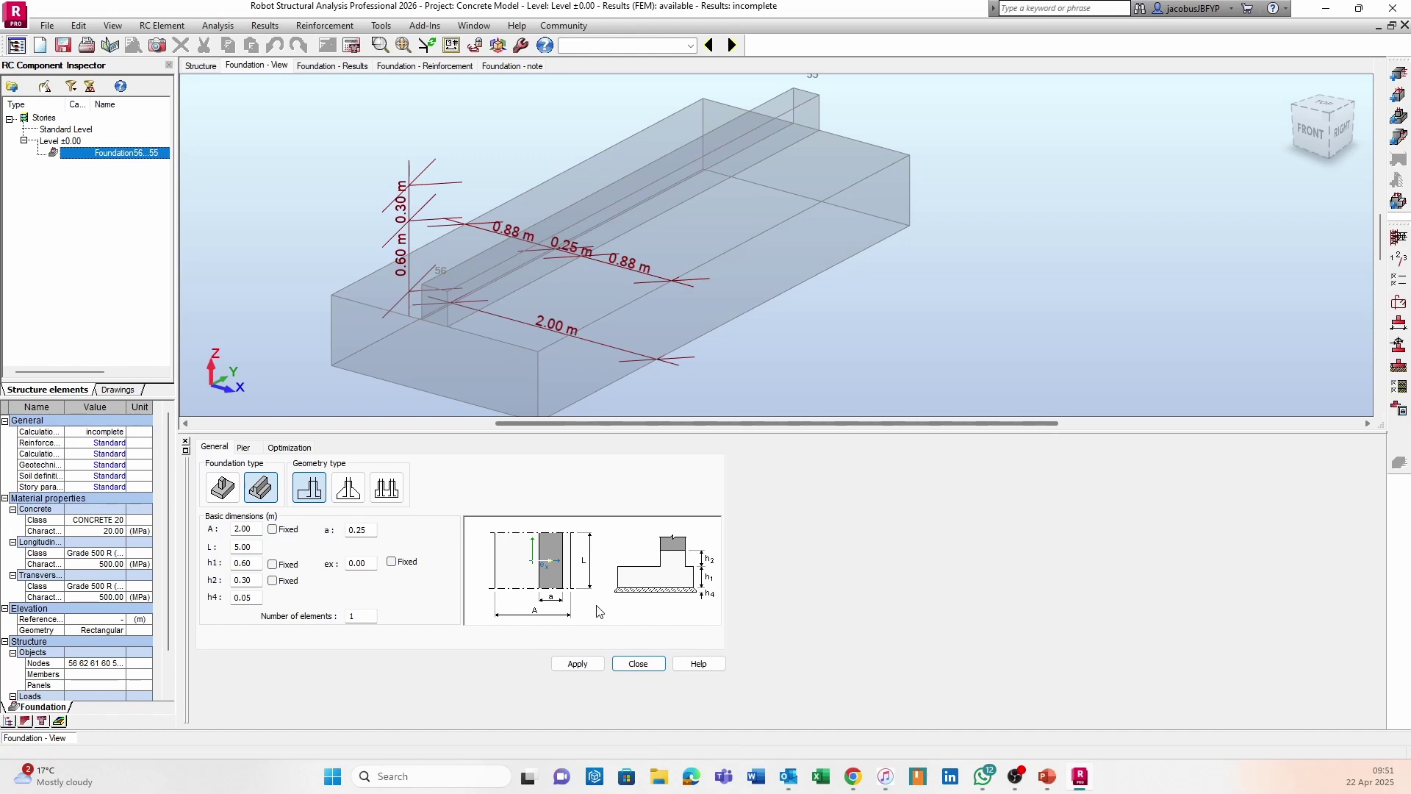
middle_click_drag(785, 226, 820, 228)
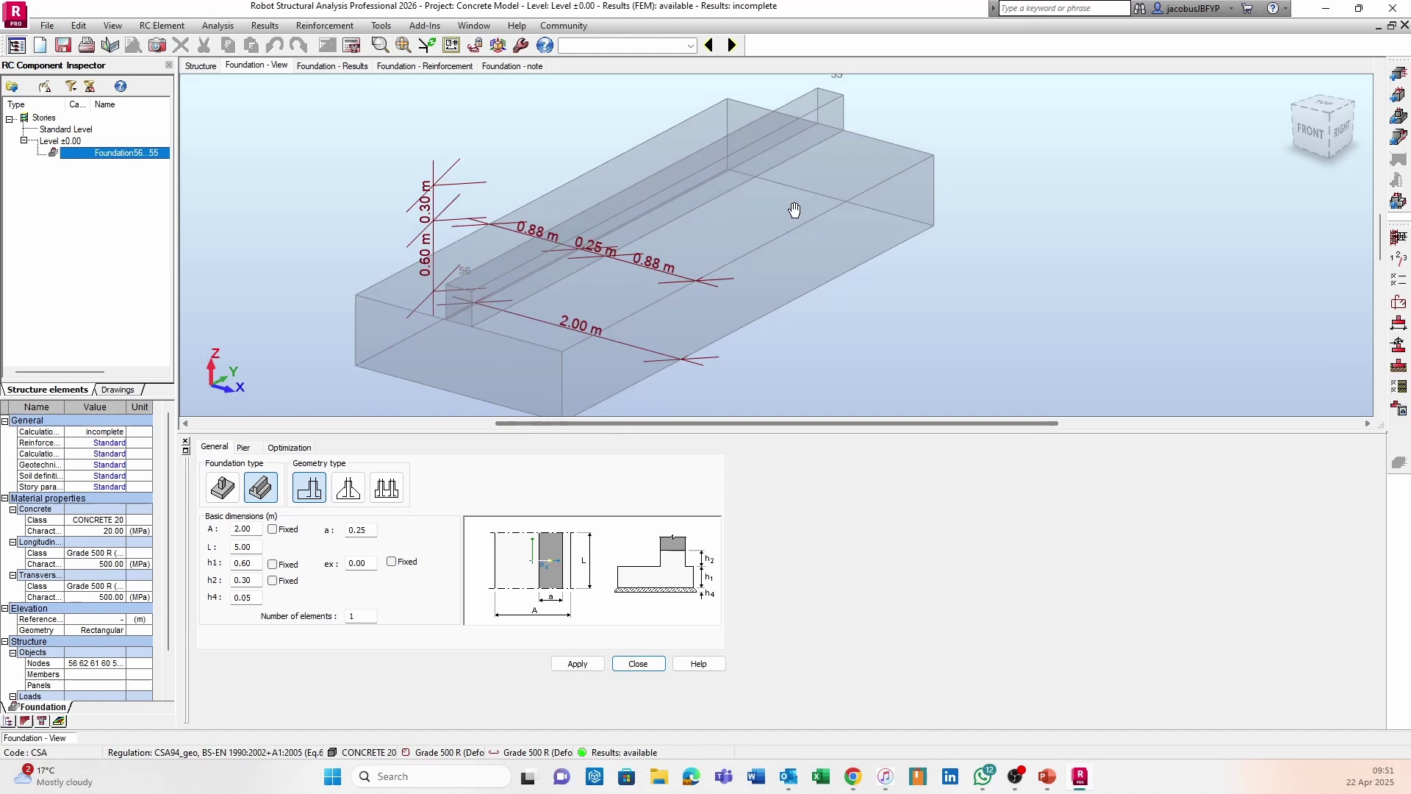
Turn on Support shapes in the Structure display settings for the full structure
left_click(202, 66)
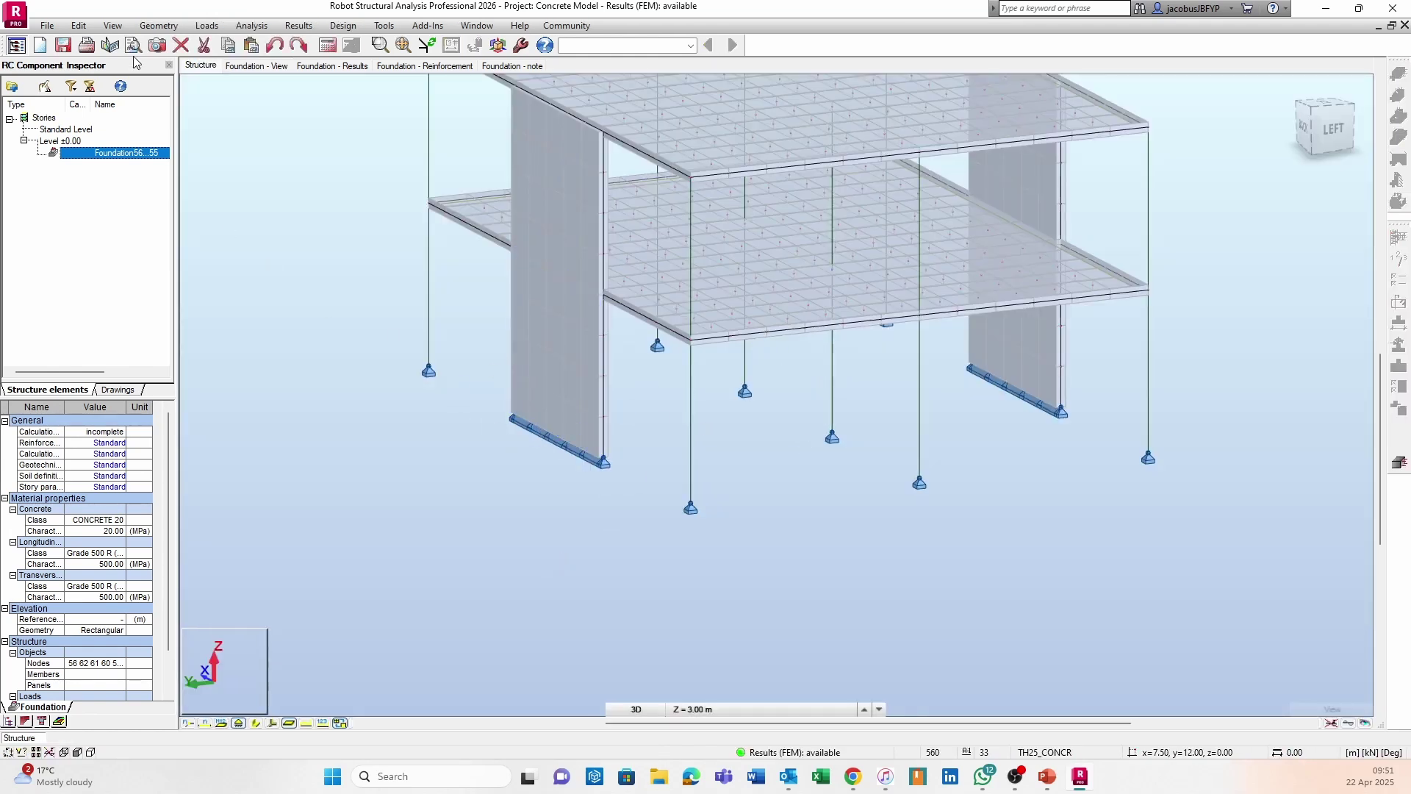
left_click(80, 30)
mouse_move(112, 25)
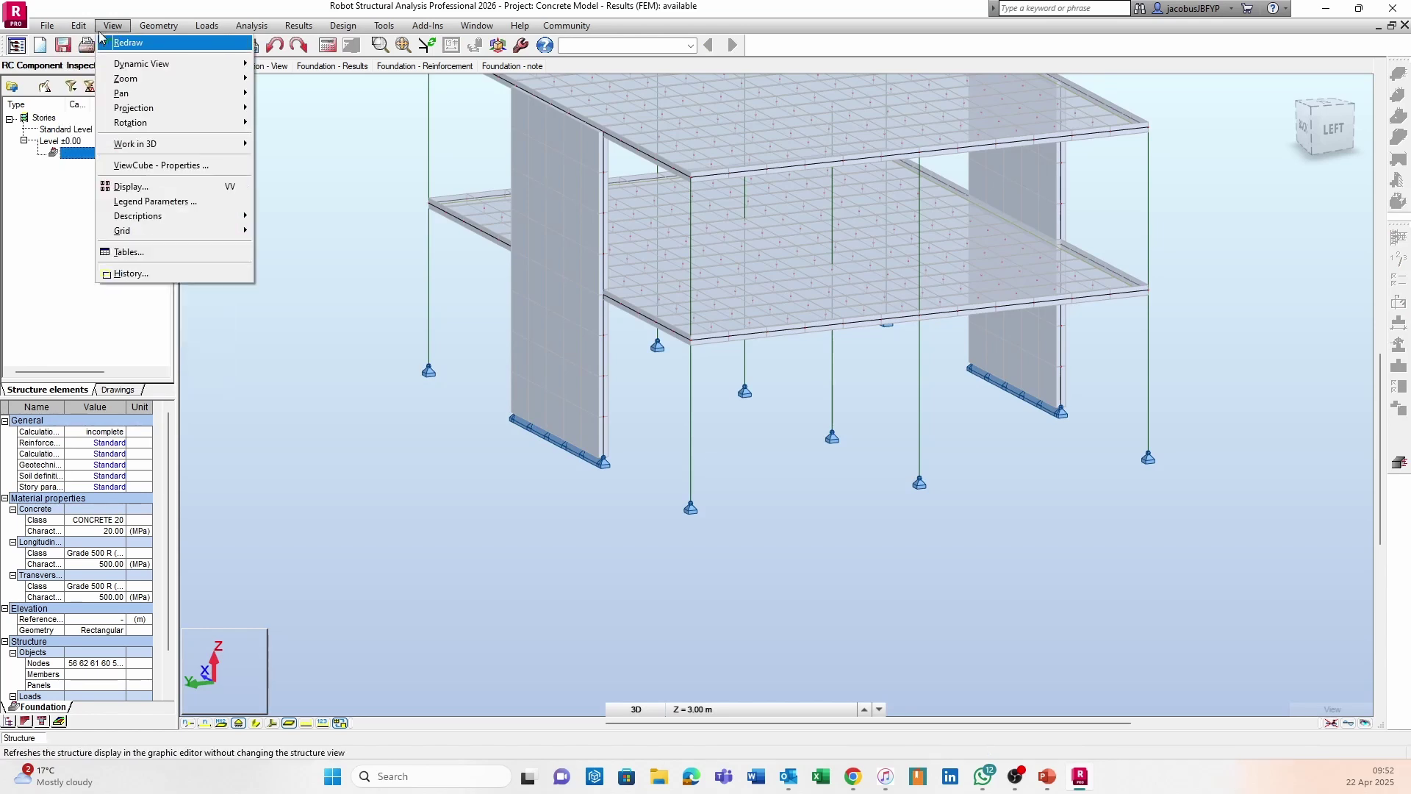
left_click(159, 185)
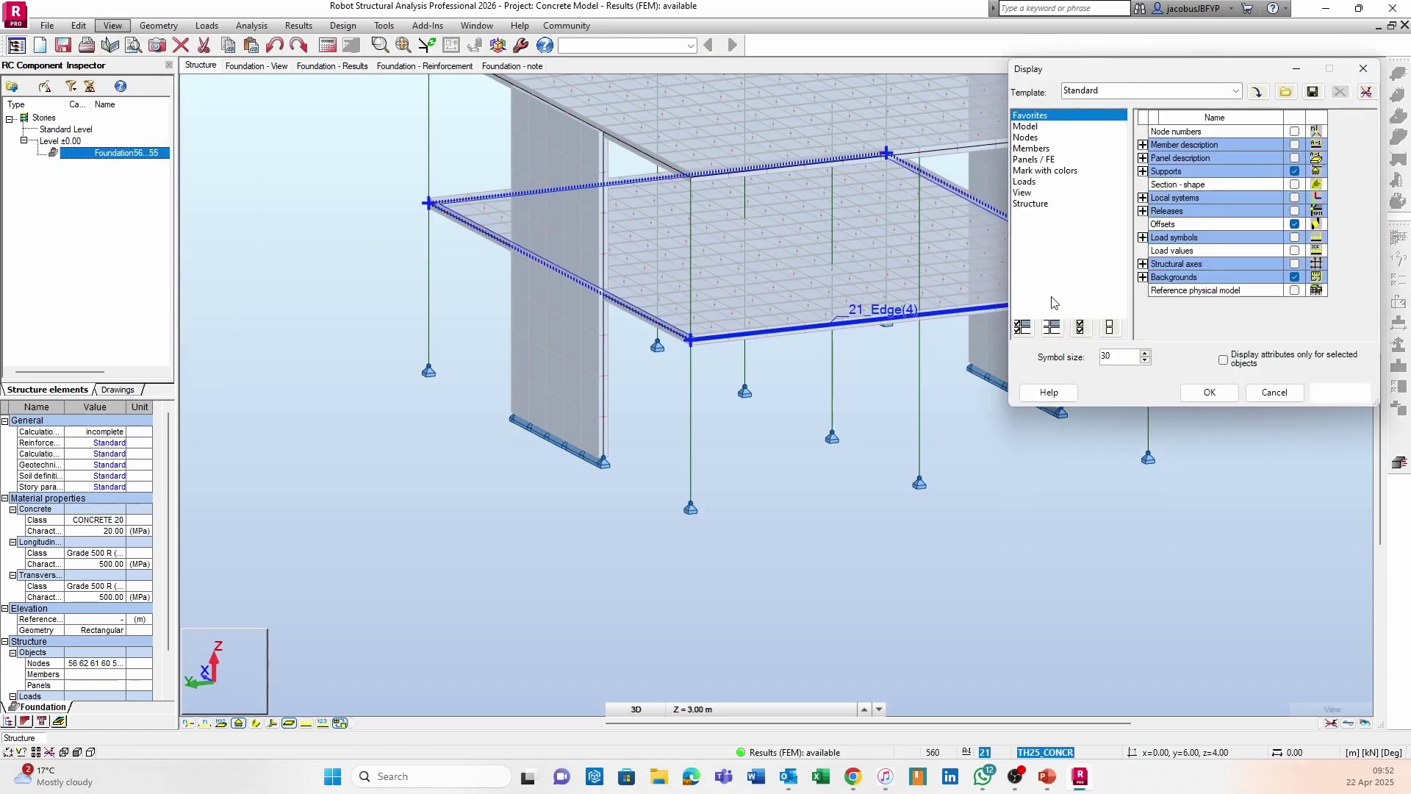
left_click(1031, 203)
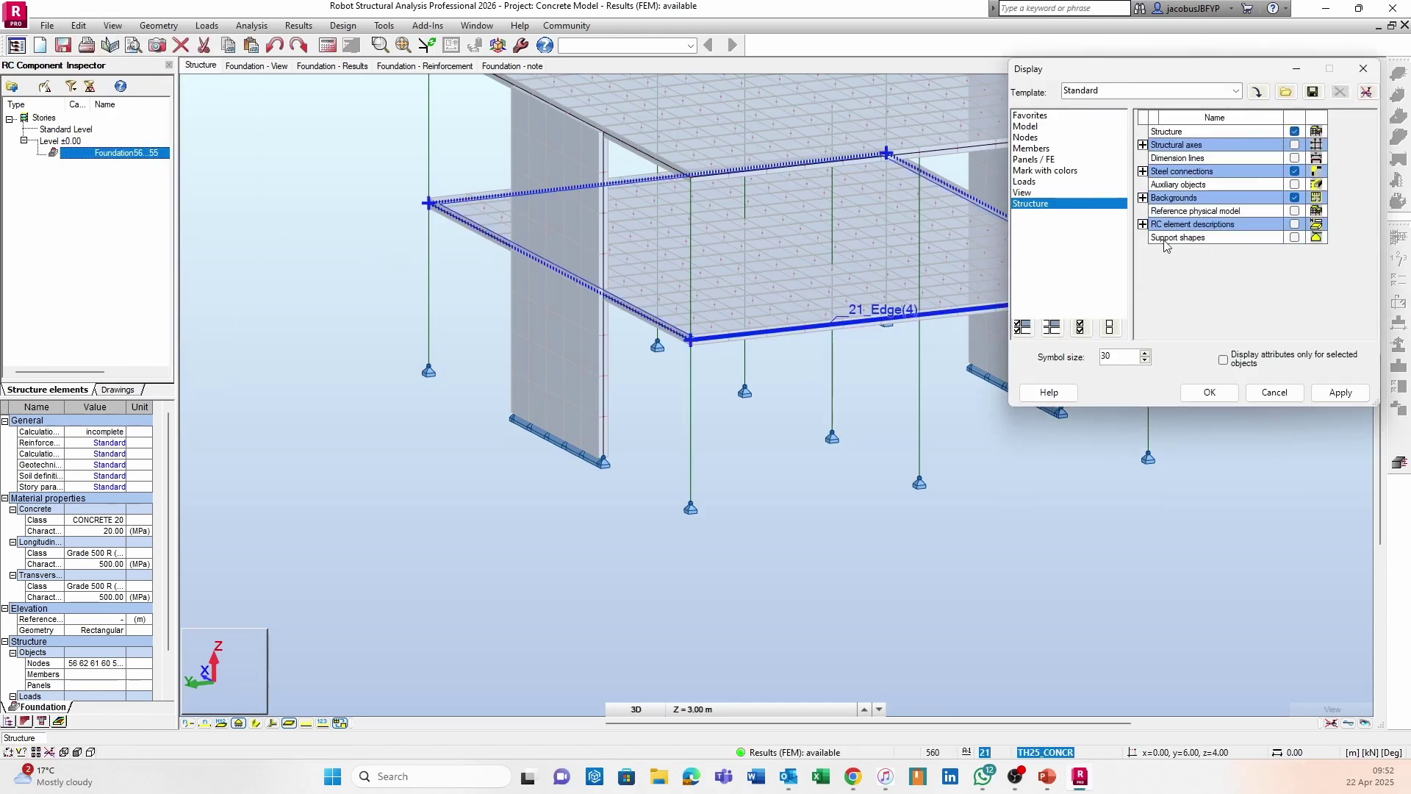
left_click(1295, 238)
left_click(1341, 393)
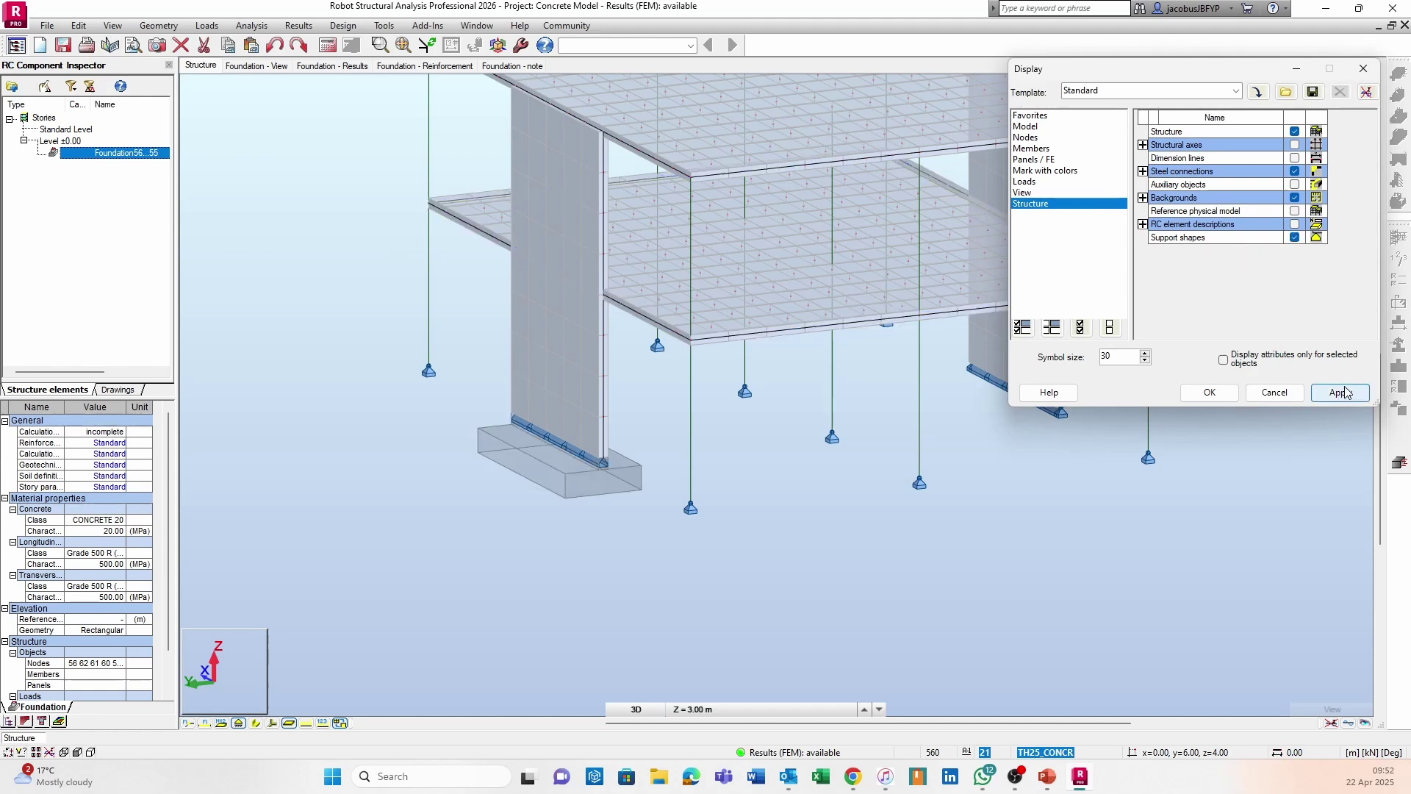
left_click(1209, 392)
Orbit and zoom around the wall's solid strip footing to inspect it
scroll(599, 483, "up", 5)
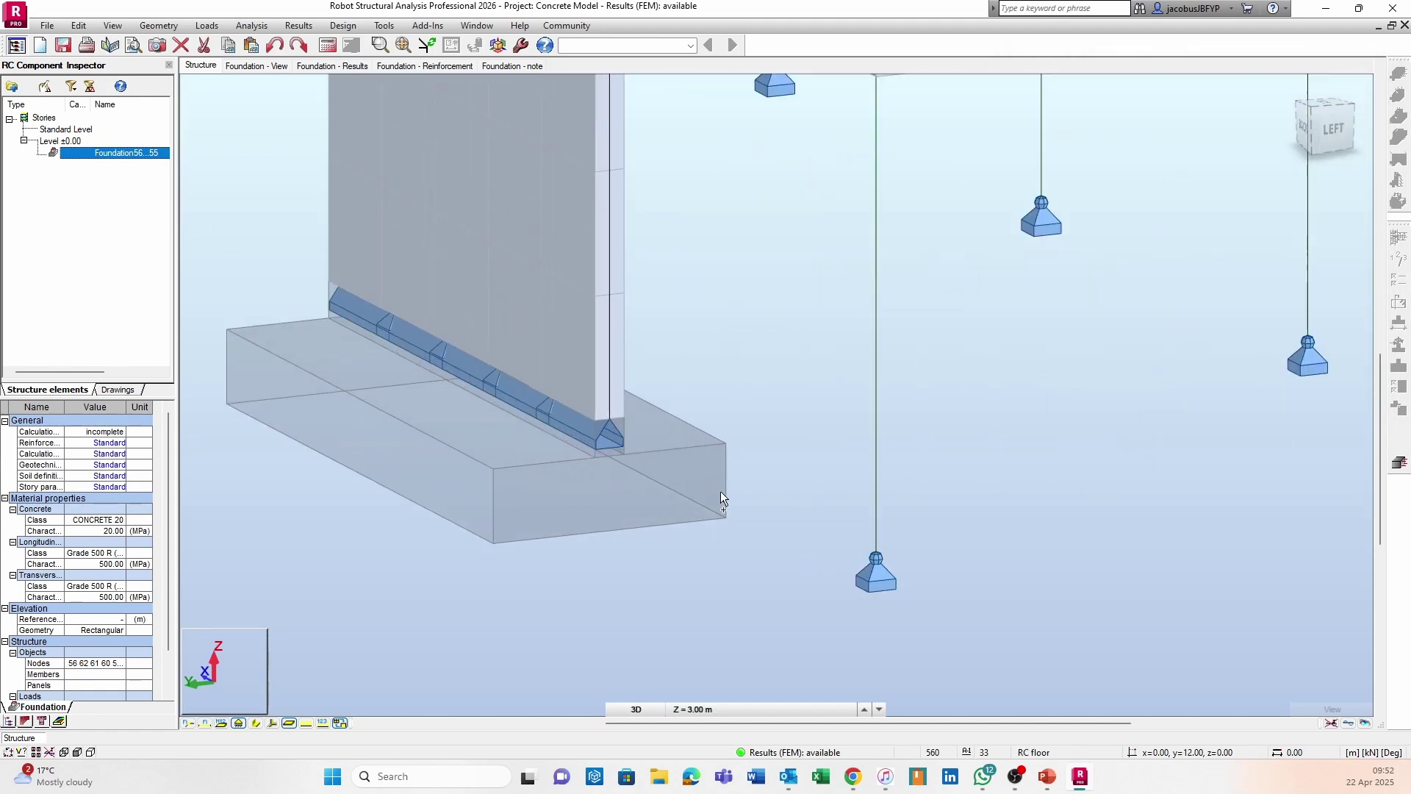
middle_click_drag(696, 471, 729, 488, "shift")
scroll(730, 489, "down", 3)
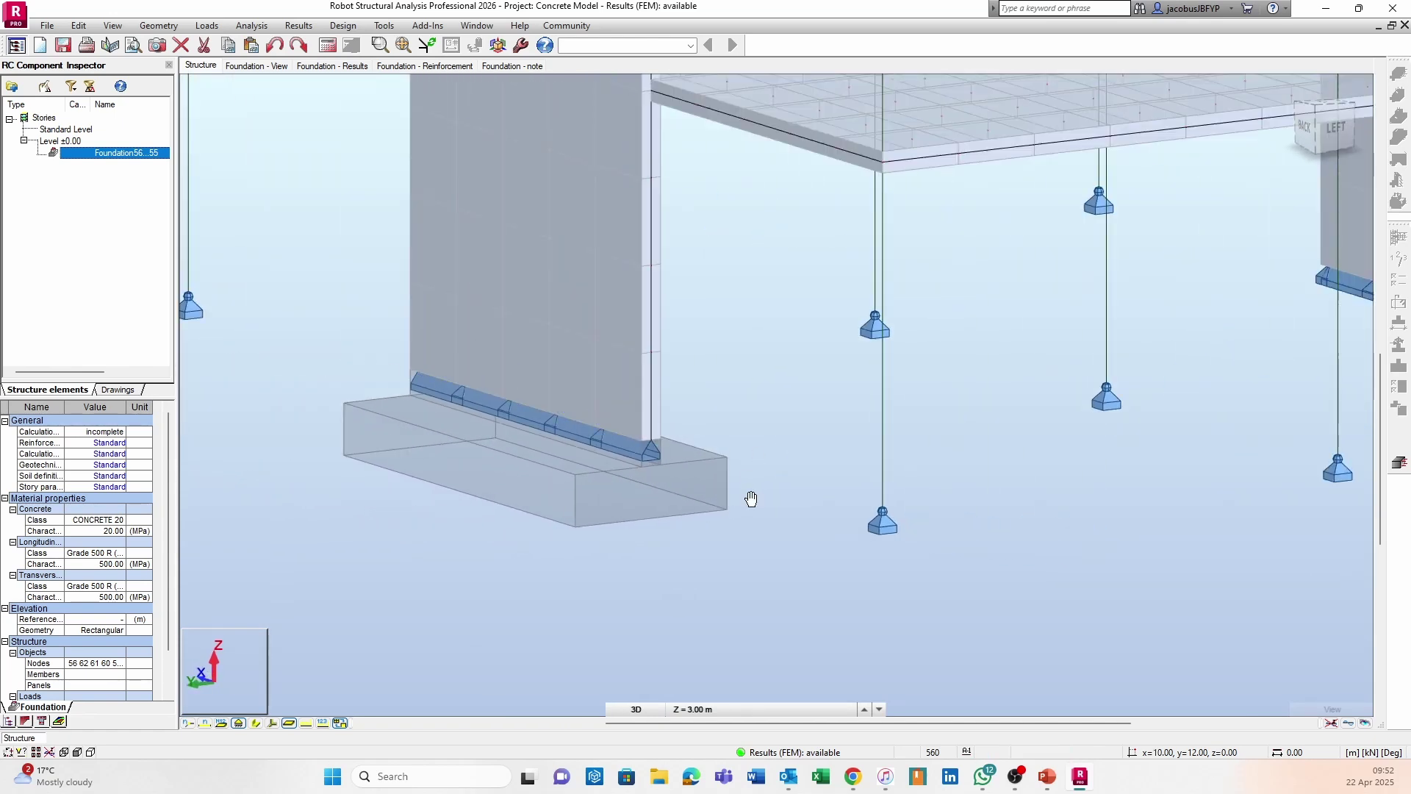
scroll(601, 419, "down", 3)
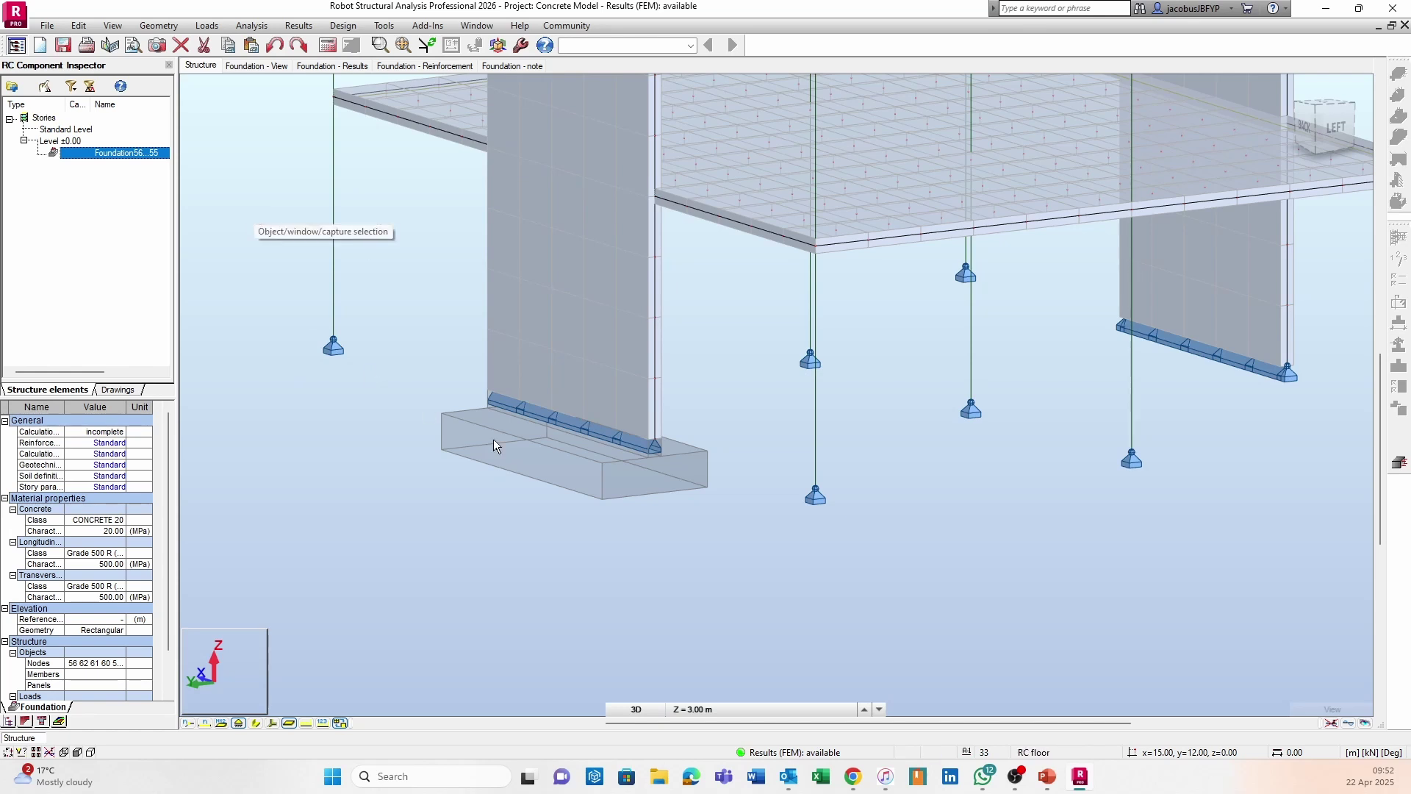
middle_click_drag(901, 517, 441, 368)
Set the footing's pier height h2 to 0.00, fix it and apply
left_click(256, 65)
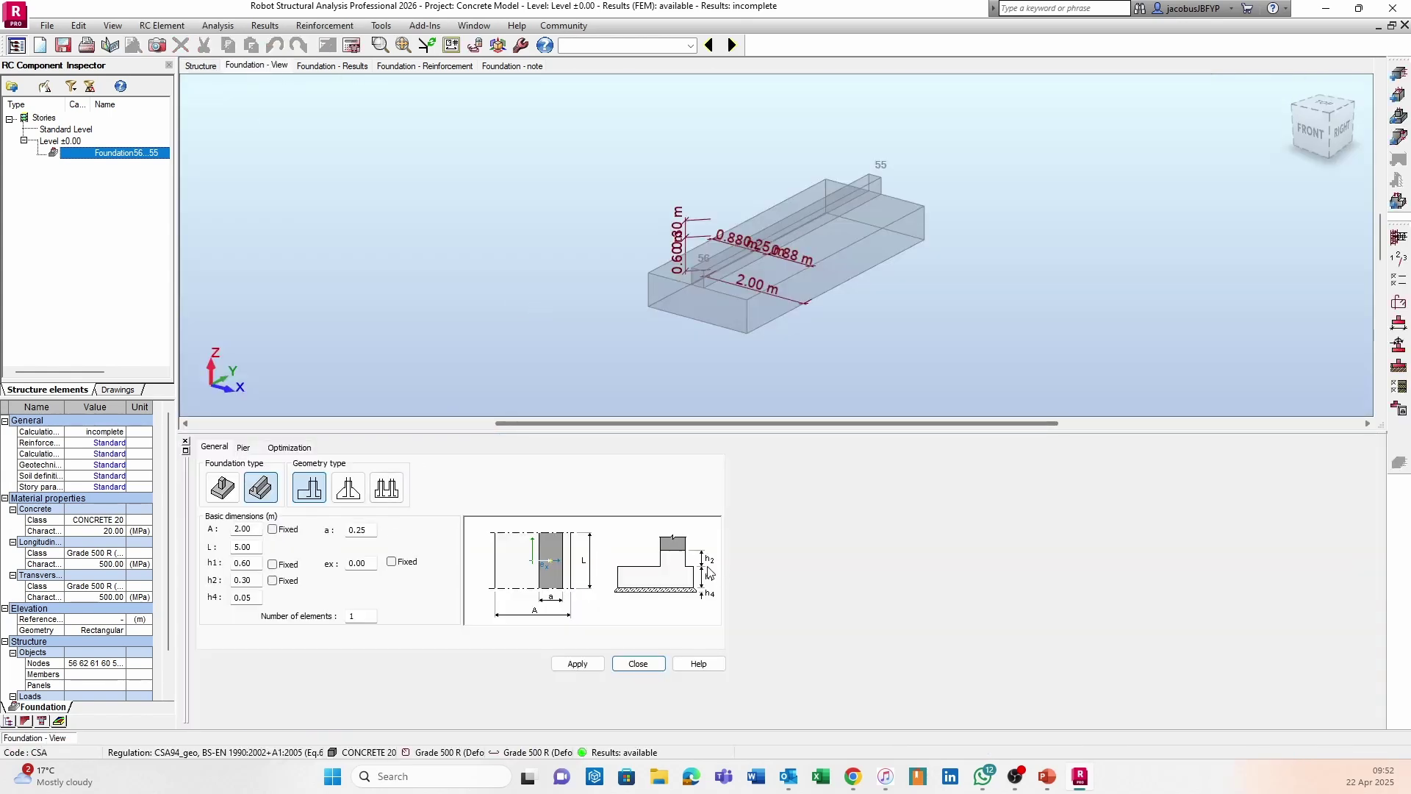
double_click(252, 580)
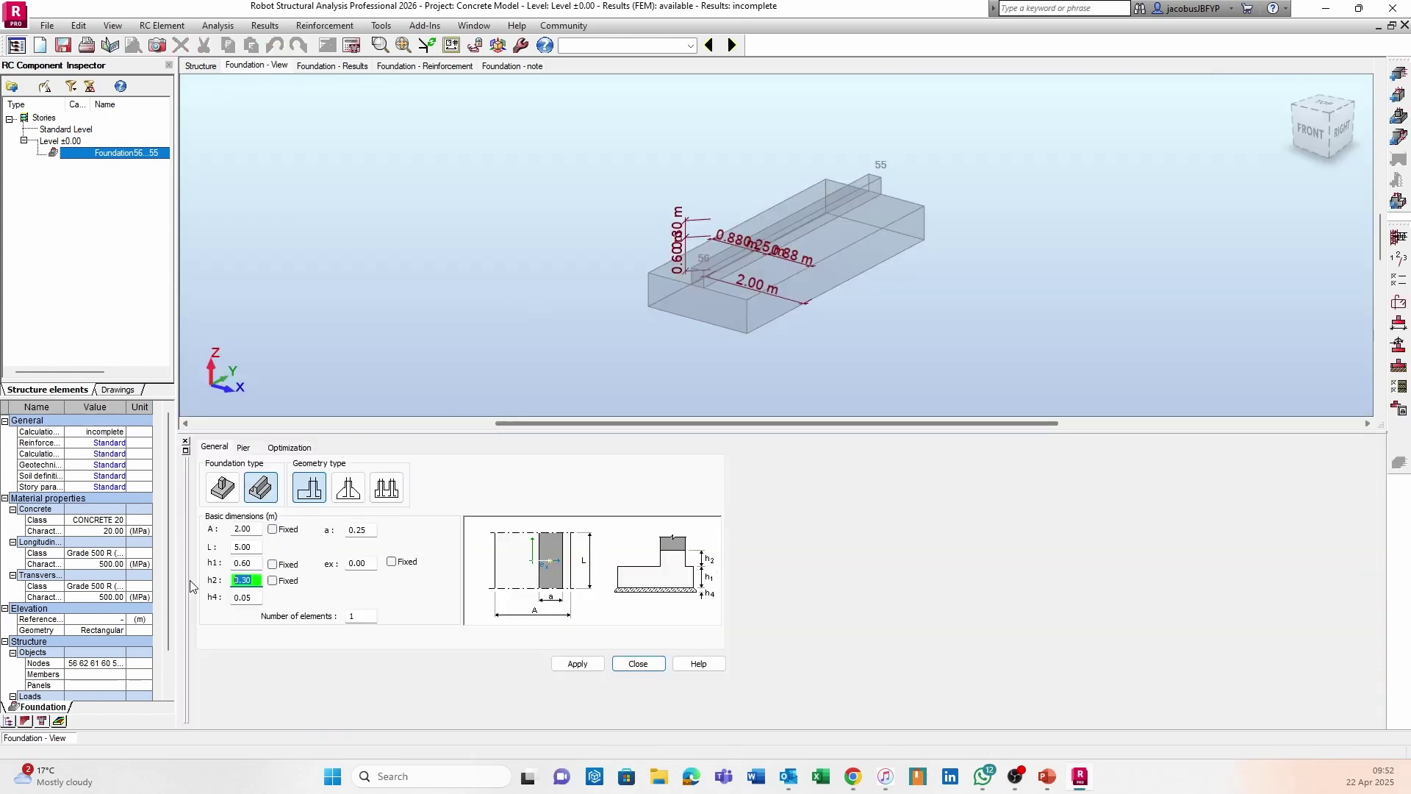
type("0")
left_click(272, 581)
left_click(578, 663)
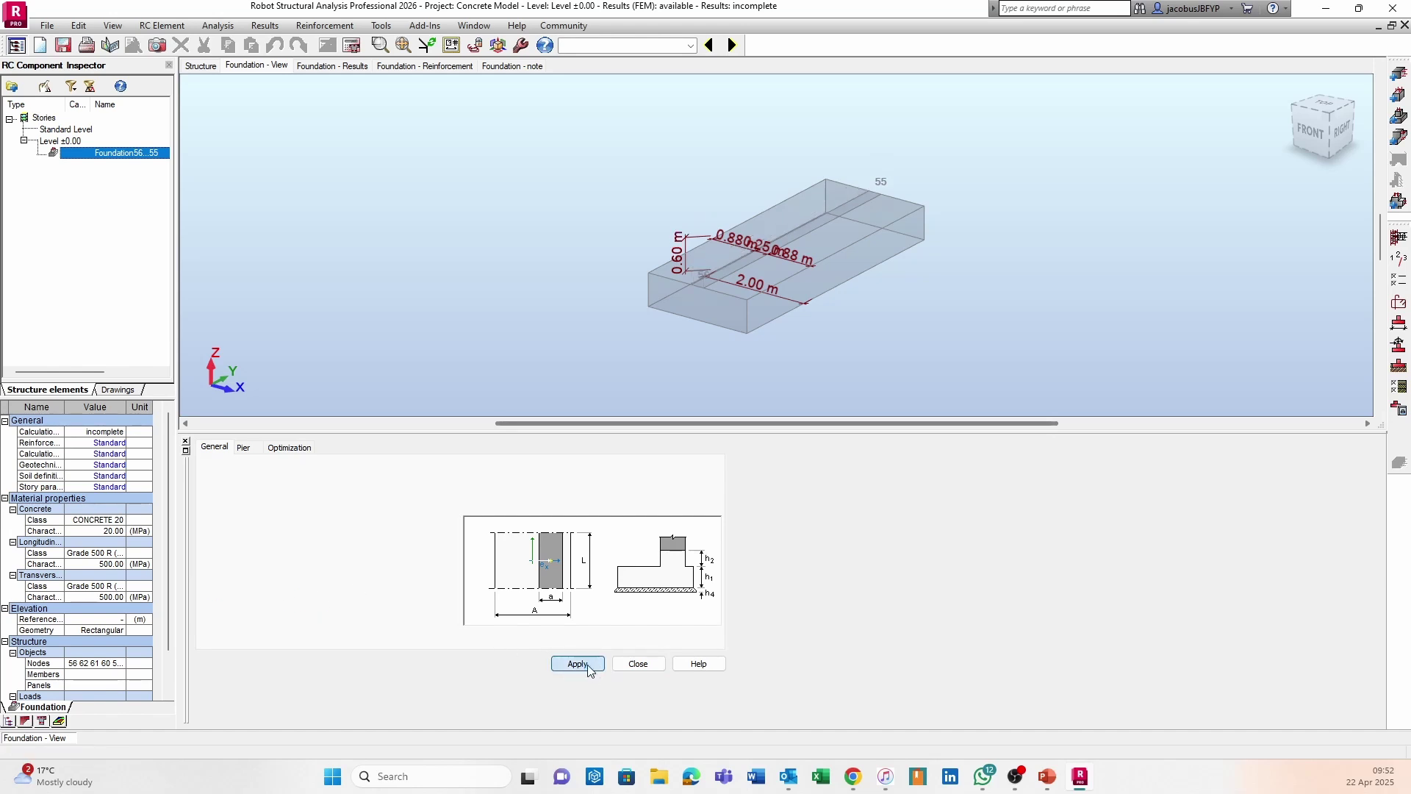
Inspect the modified footing from above and from a side elevation of the structure
middle_click_drag(840, 366, 790, 351, "shift")
scroll(641, 277, "up", 3)
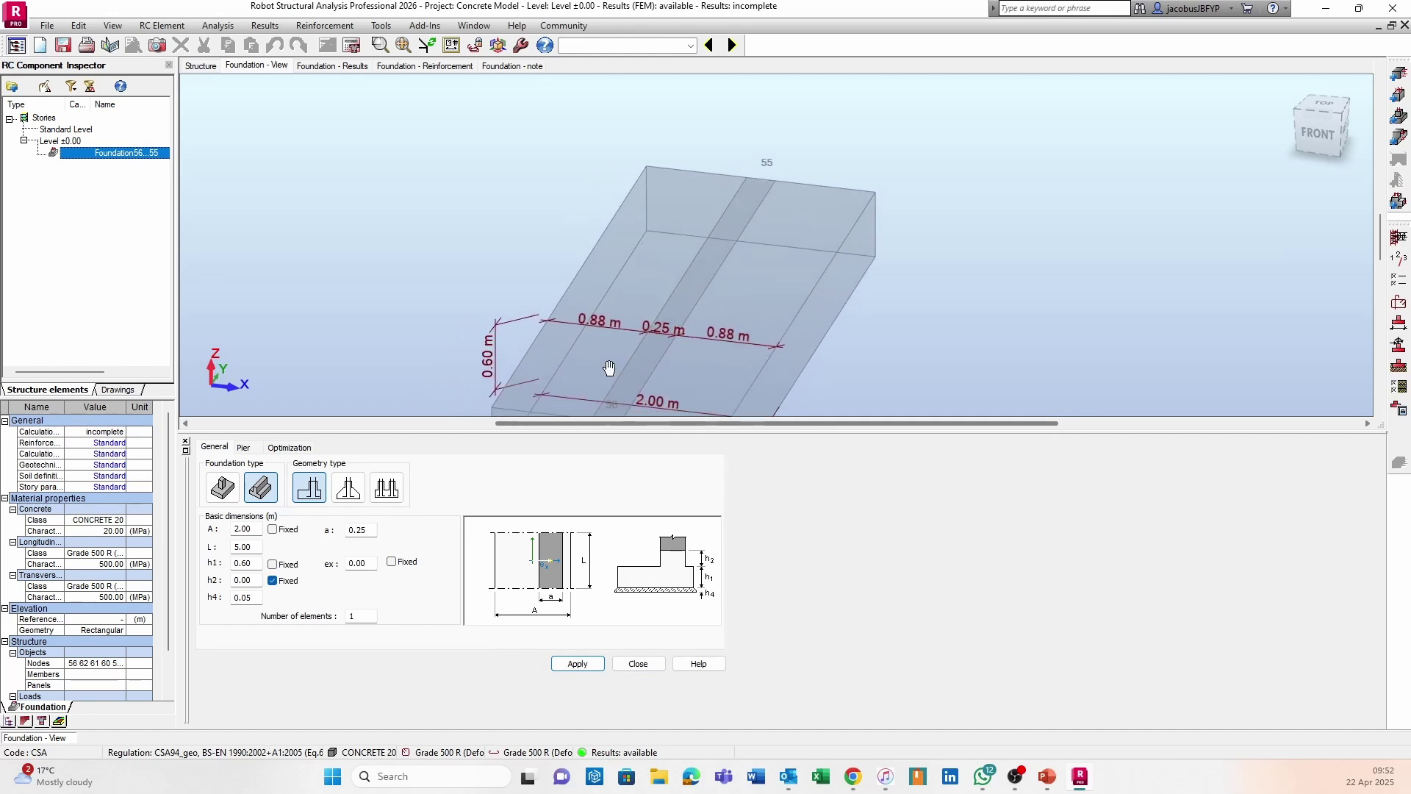
middle_click_drag(616, 337, 616, 330)
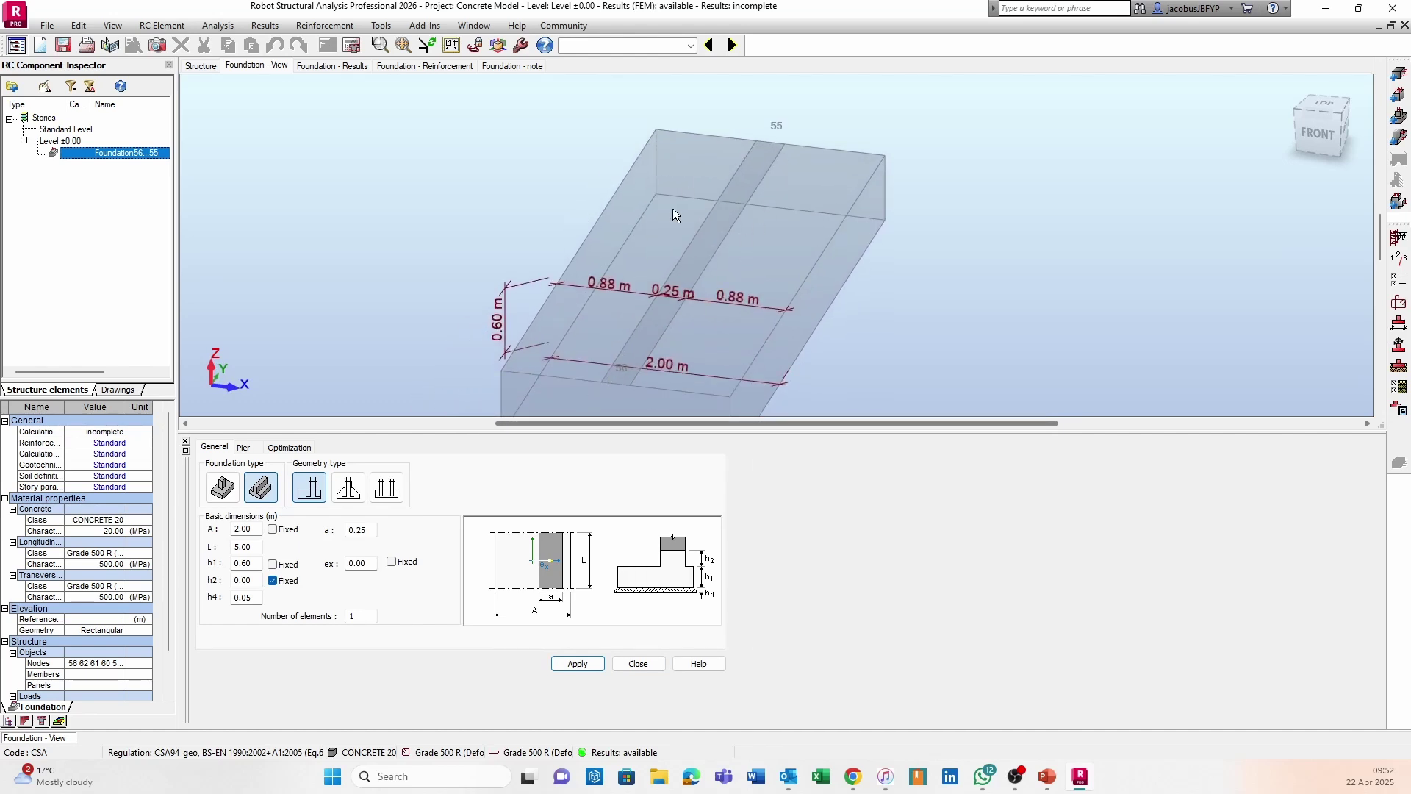
left_click(200, 65)
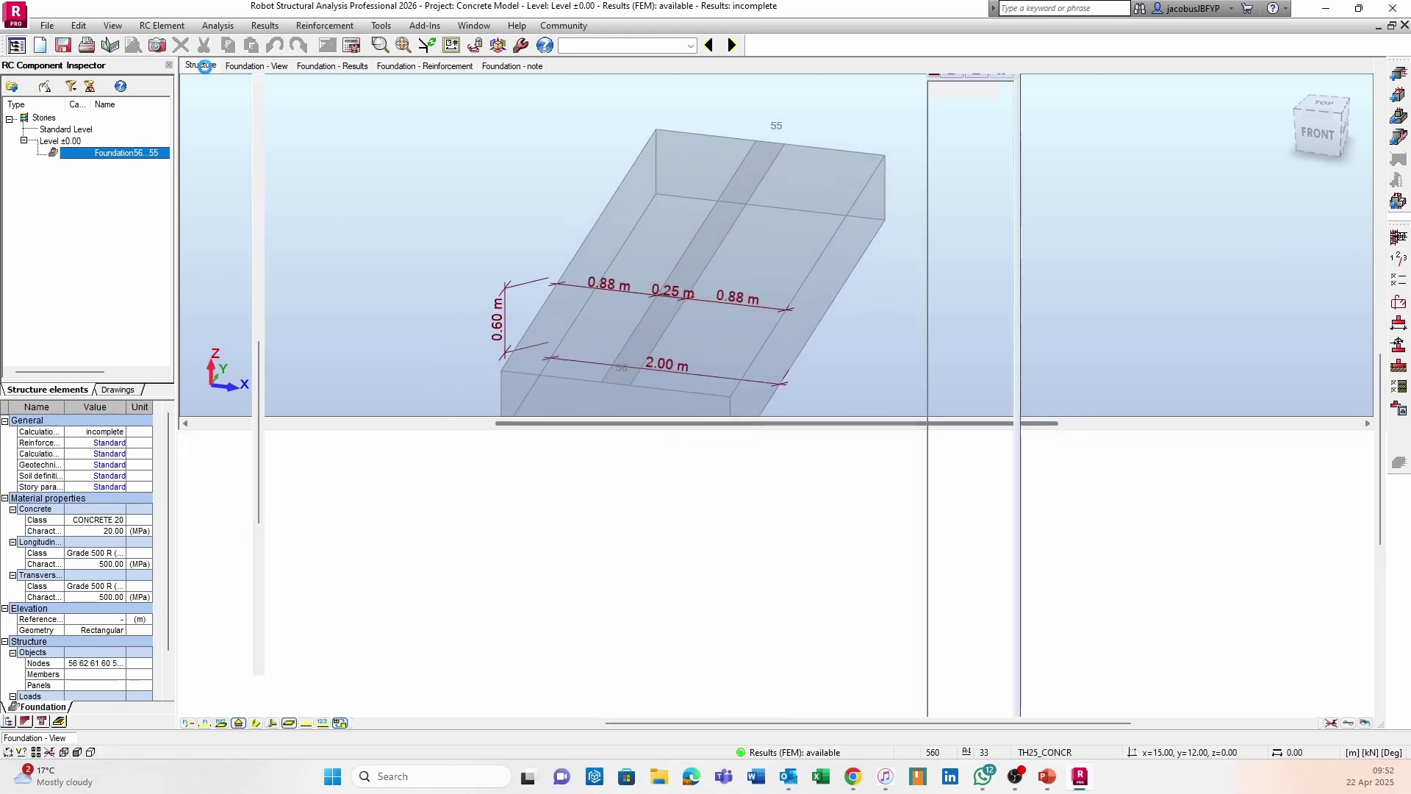
middle_click_drag(778, 483, 353, 174, "shift")
left_click(247, 67)
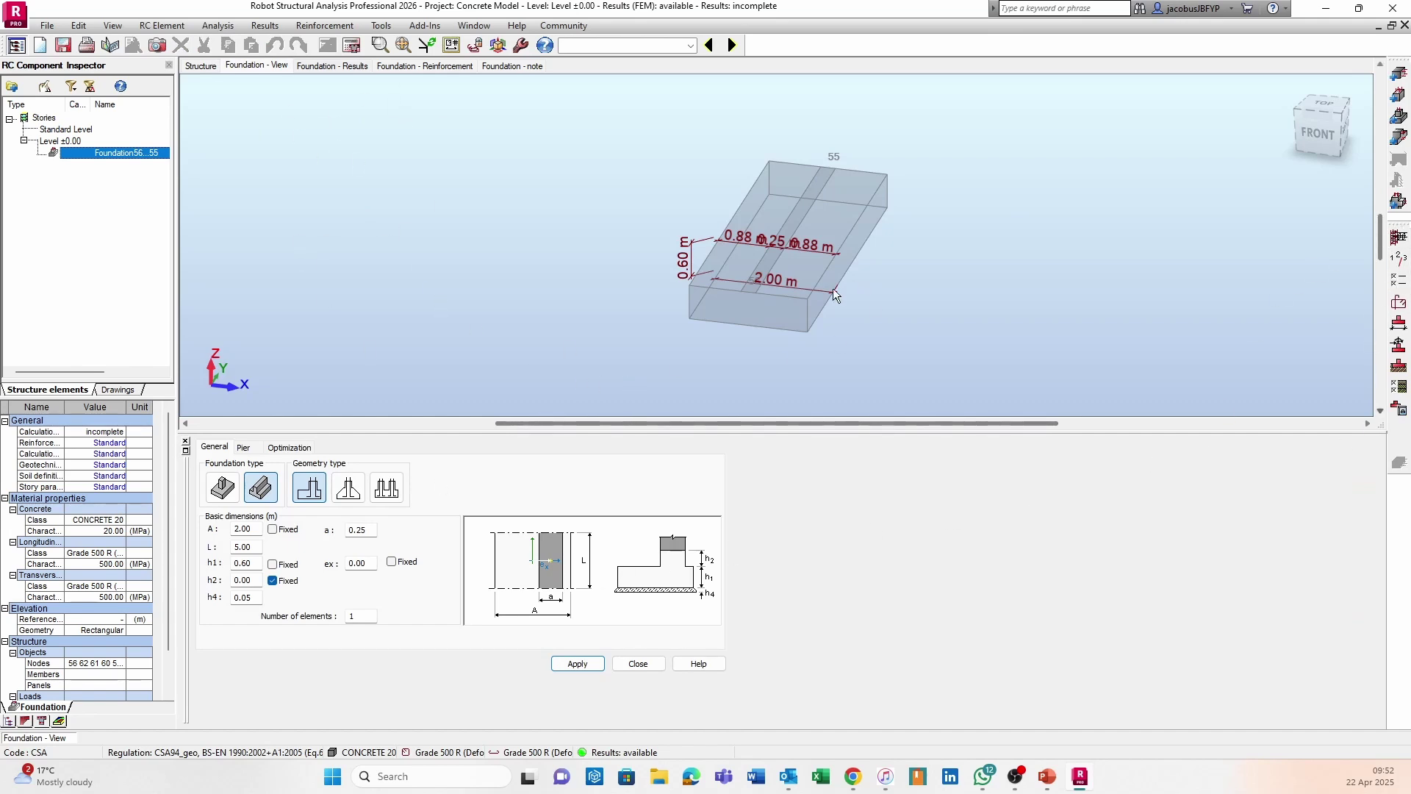
middle_click_drag(811, 321, 539, 399)
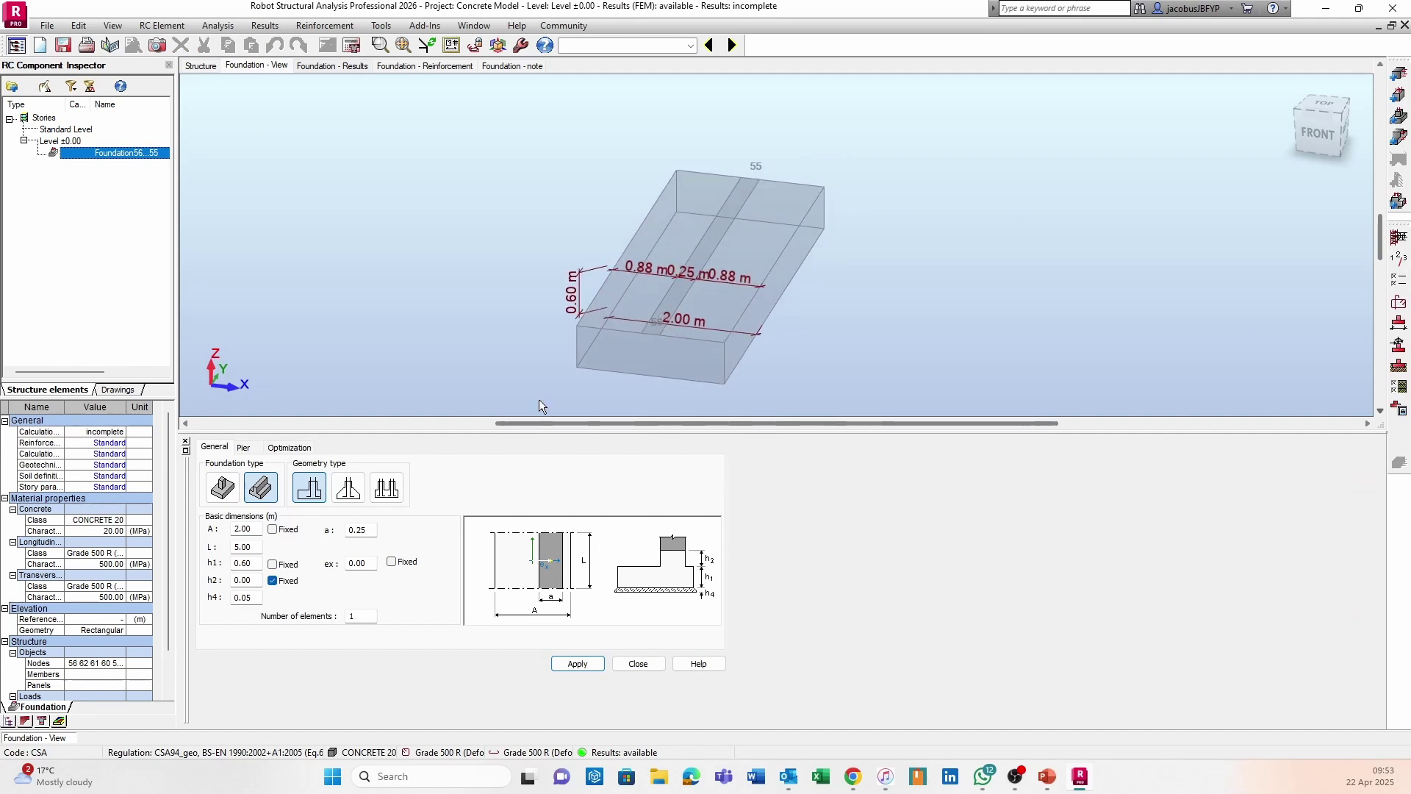
Set the column pier type to Plain and apply it
left_click(247, 448)
left_click(235, 480)
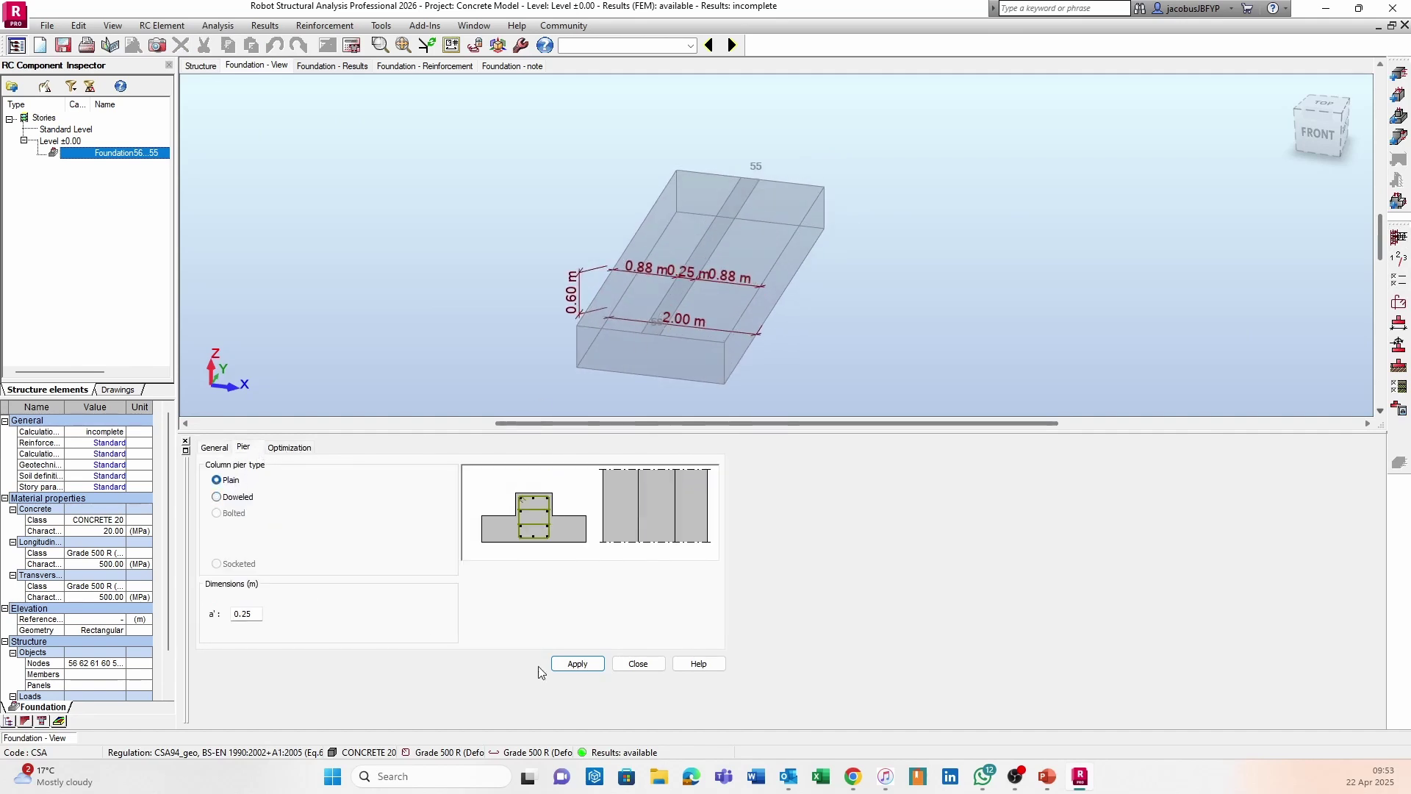
left_click(588, 665)
Calculate the footing, orbit the resized 0.60 m × 0.45 m footing, and show its results
left_click(352, 45)
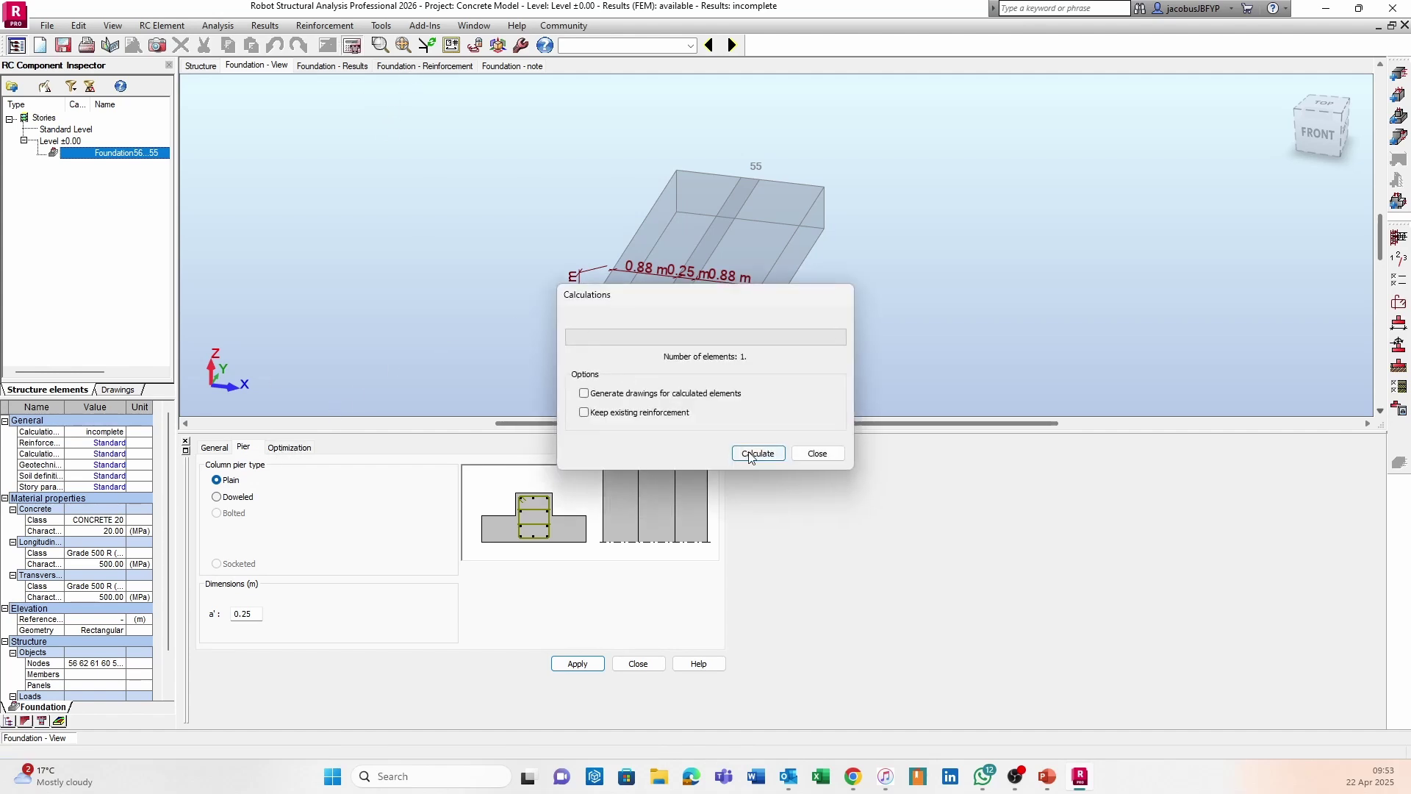
left_click(756, 454)
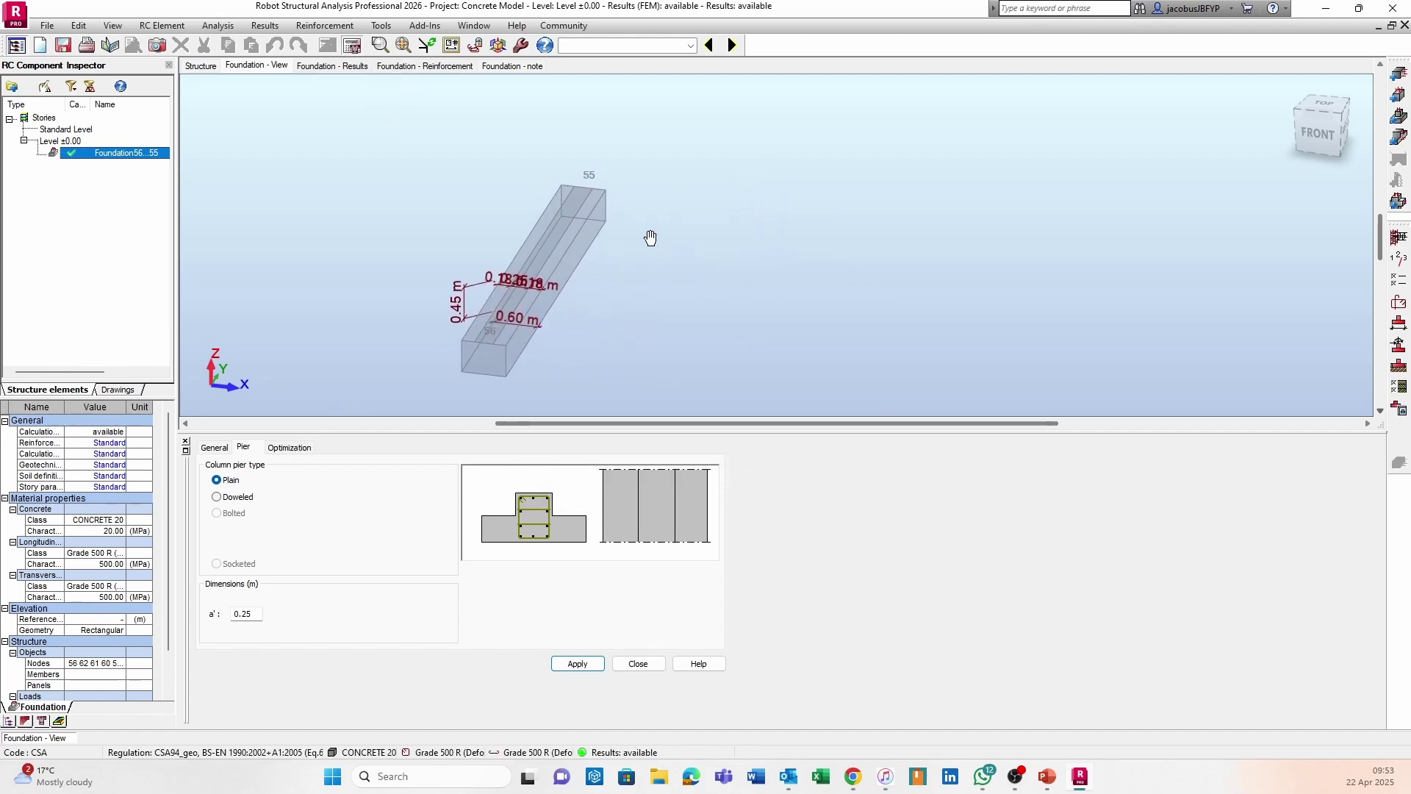
middle_click_drag(471, 198, 595, 254, "shift")
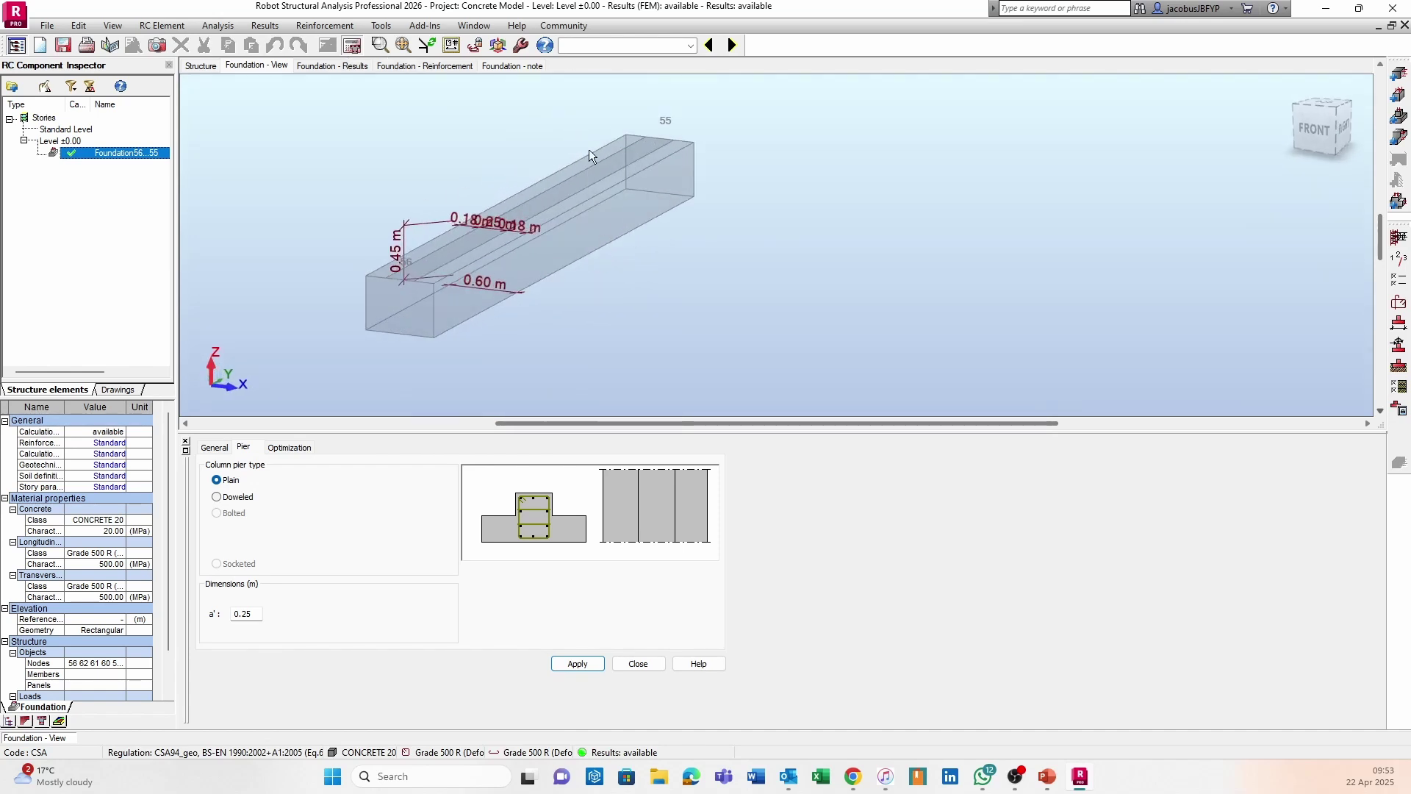
middle_click_drag(476, 202, 518, 287, "shift")
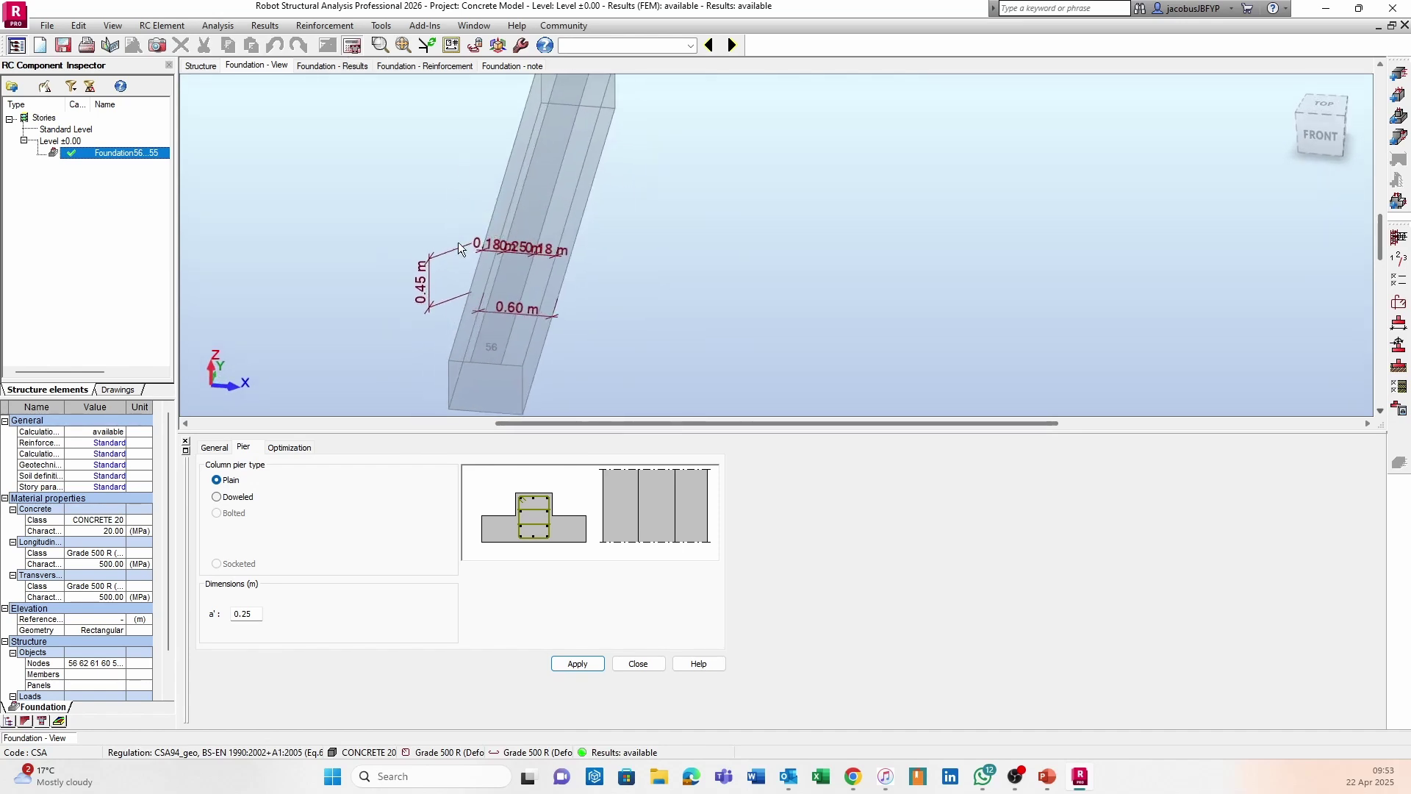
scroll(608, 213, "down", 1)
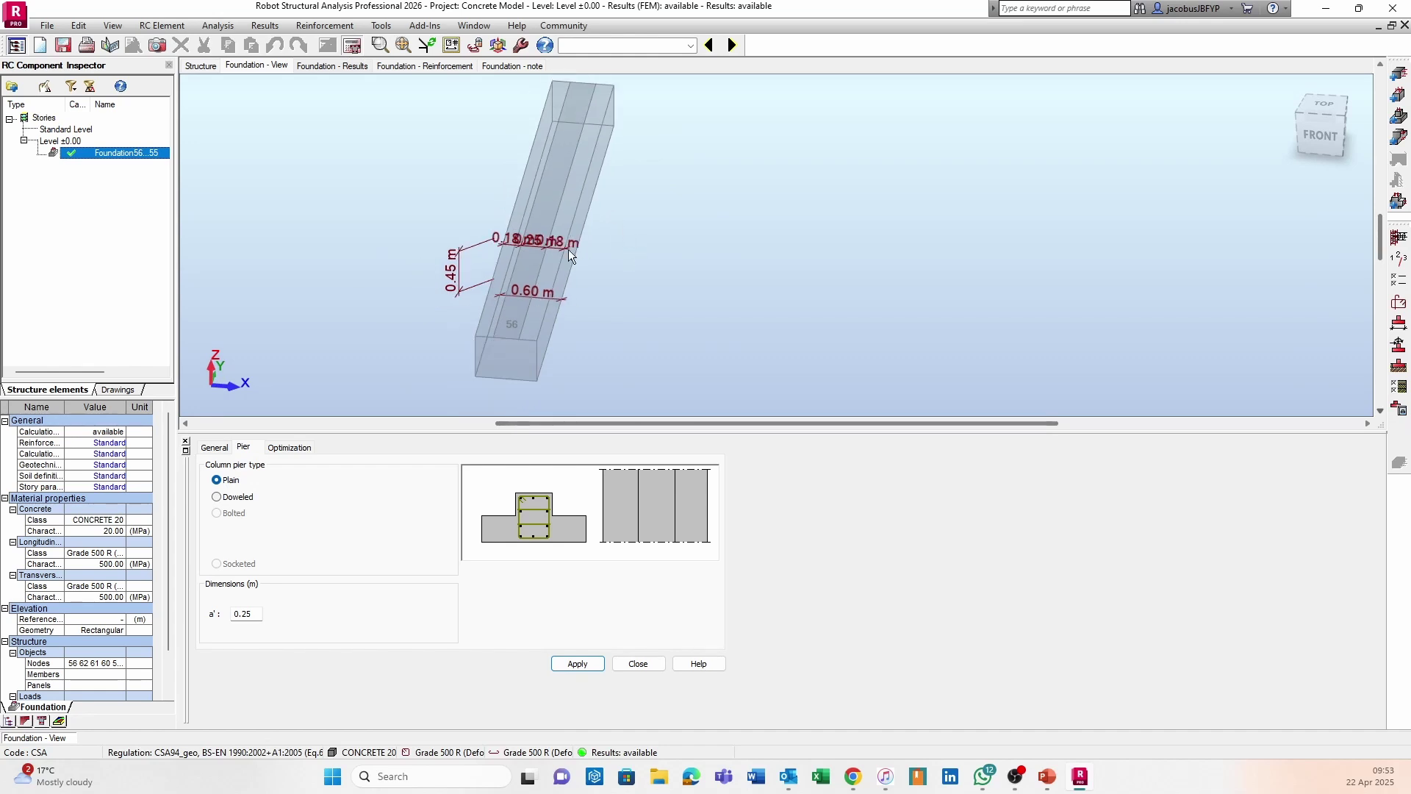
left_click(342, 69)
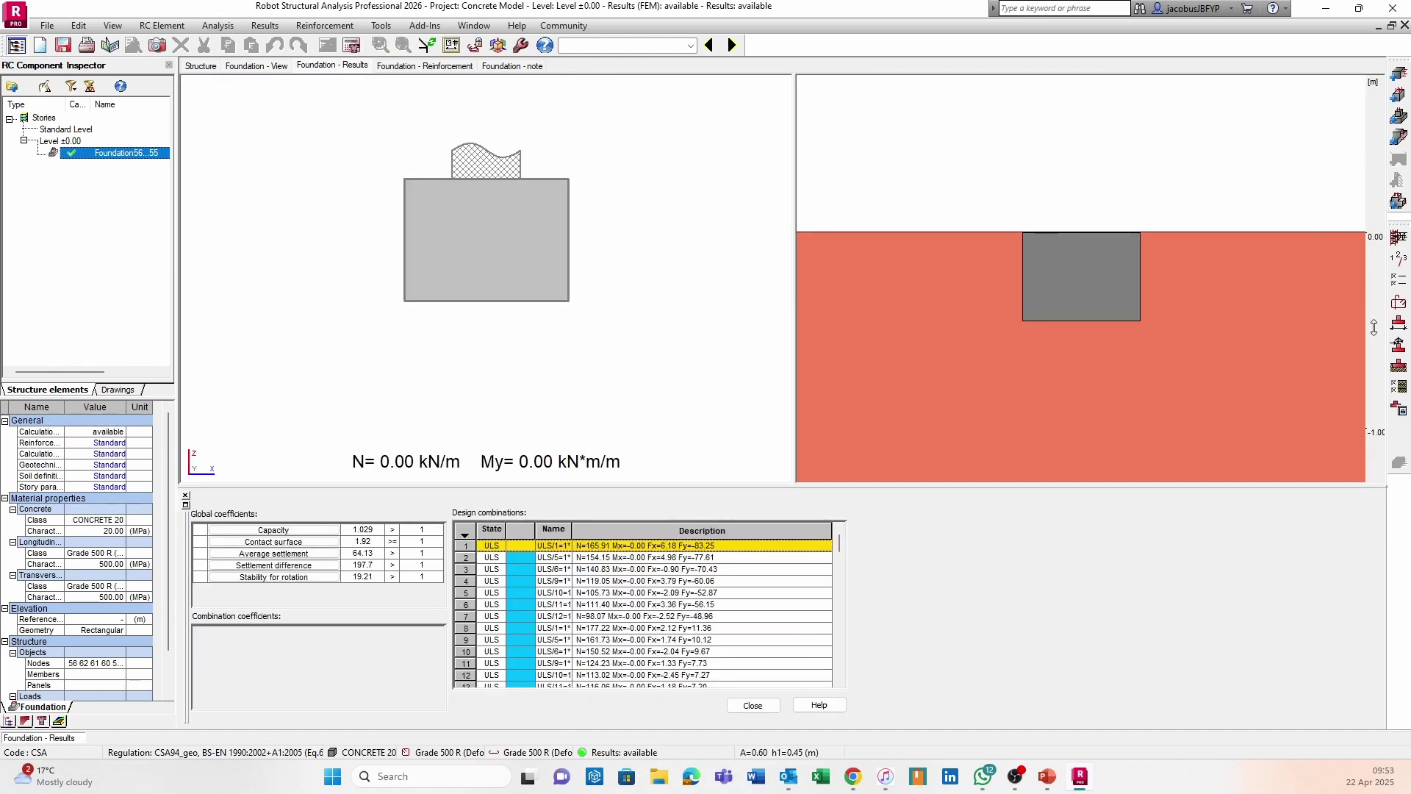
Show the No.10 bottom-bar reinforcement in a 3-D view and open the calculation note
left_click(400, 68)
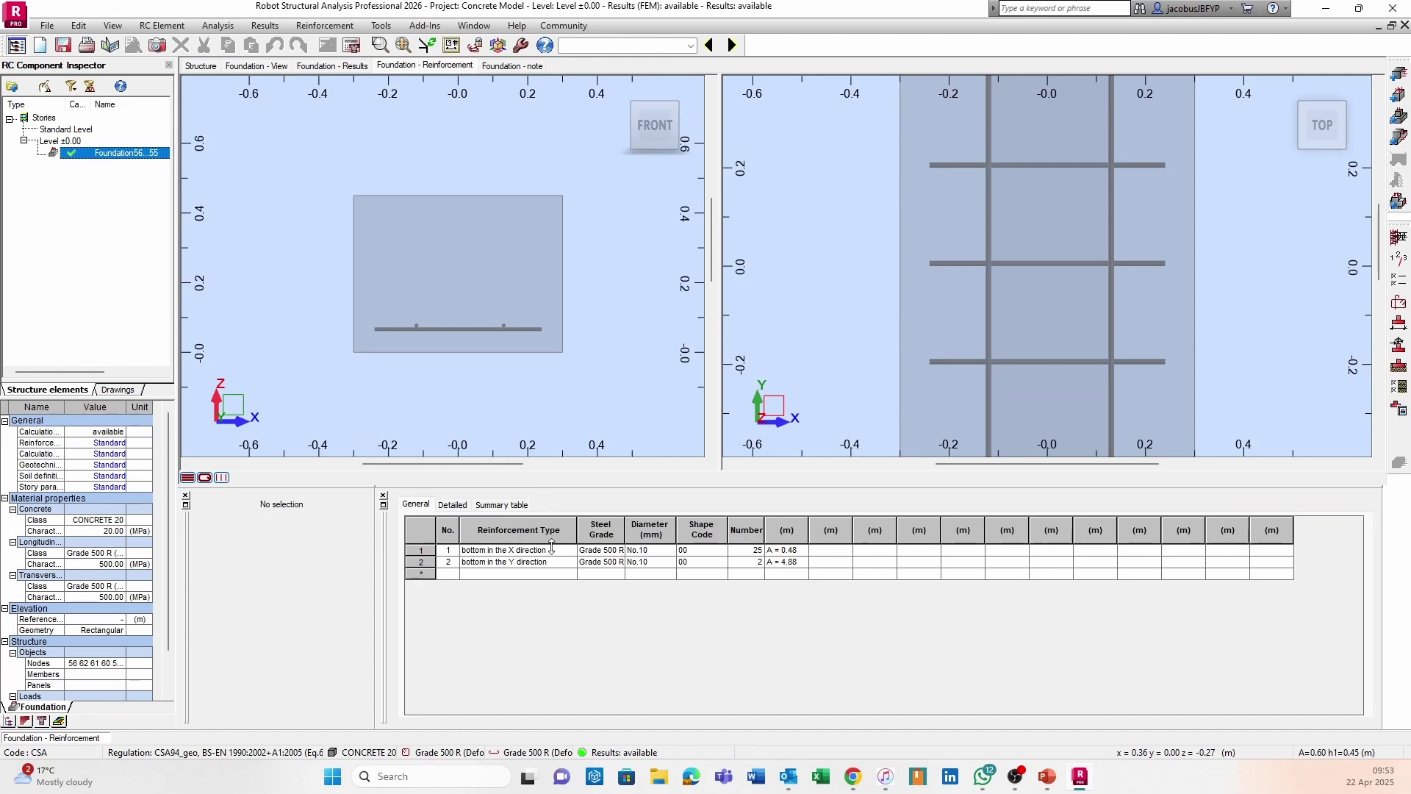
scroll(591, 331, "down", 2)
middle_click_drag(596, 319, 595, 349, "shift")
left_click(514, 67)
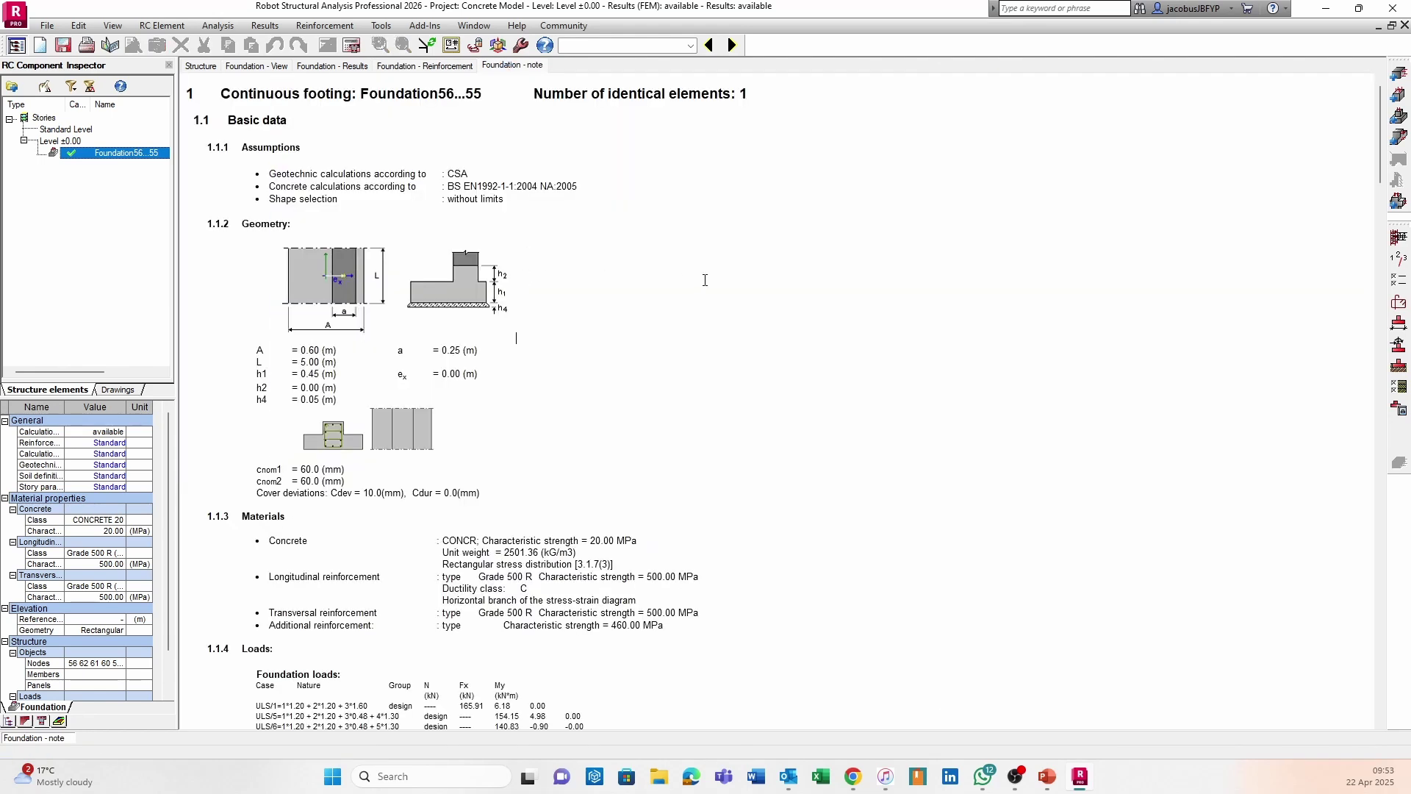
Scroll the note to 1.2.3 Limit states, highlighting Nr 151.27 kN and My 2.36 kN*m
scroll(636, 273, "down", 15)
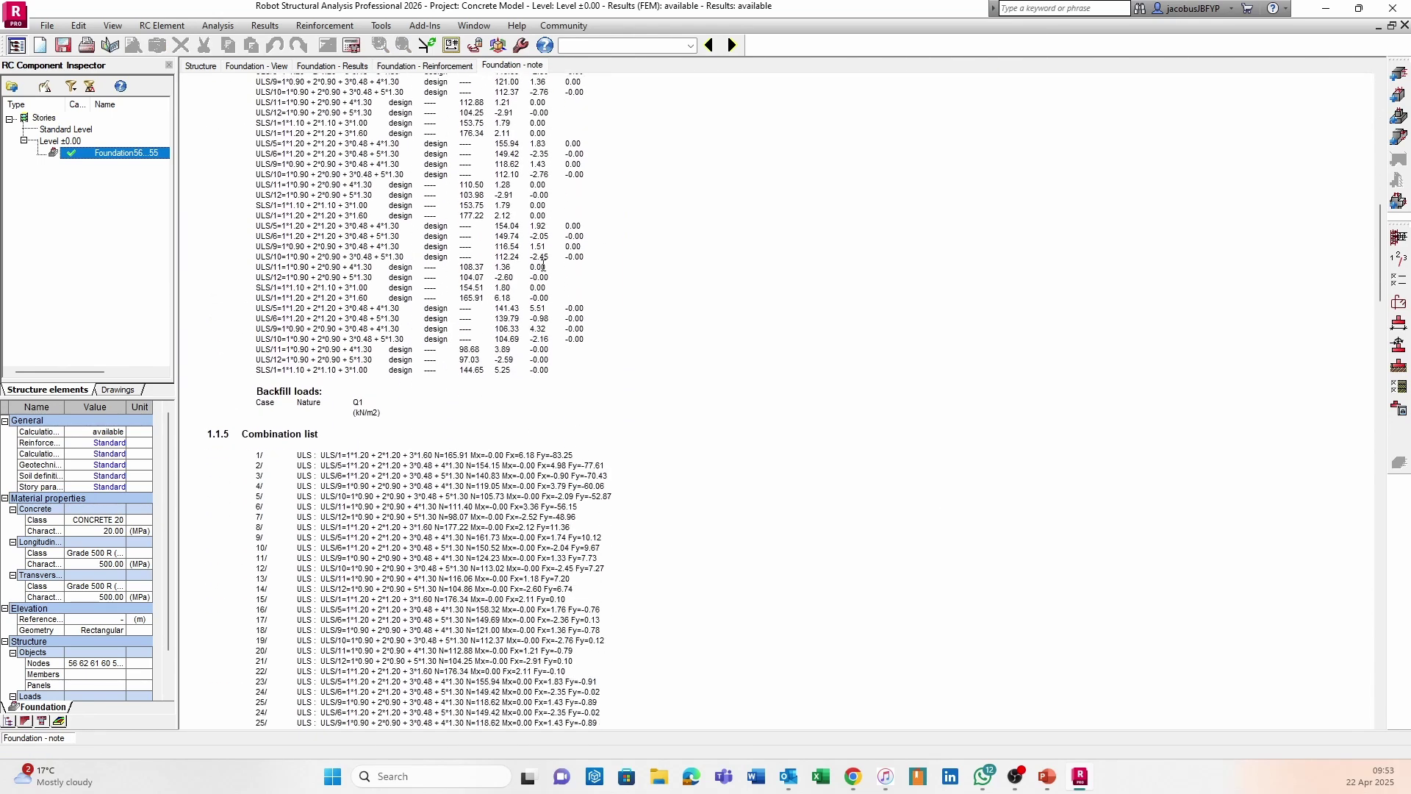
scroll(543, 266, "down", 15)
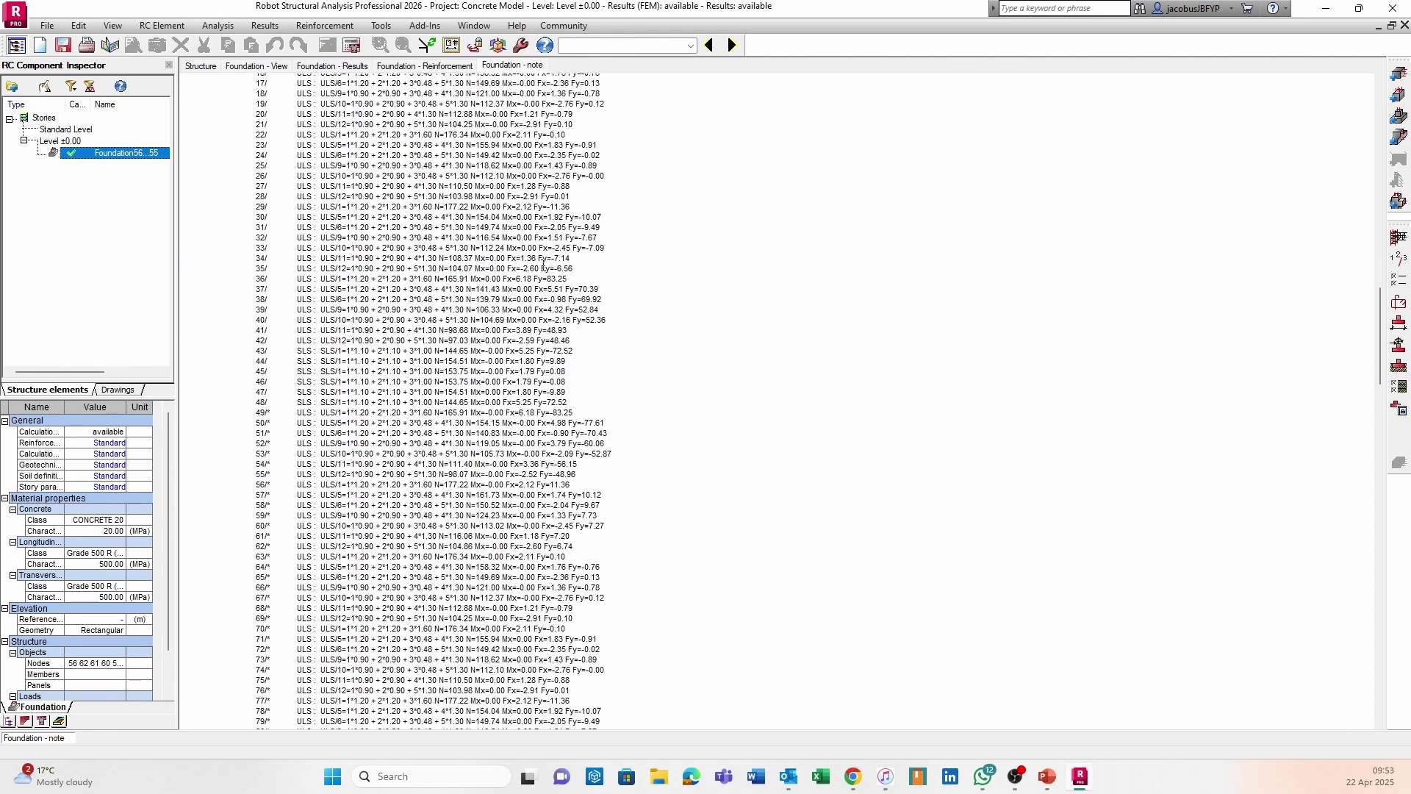
scroll(542, 266, "down", 12)
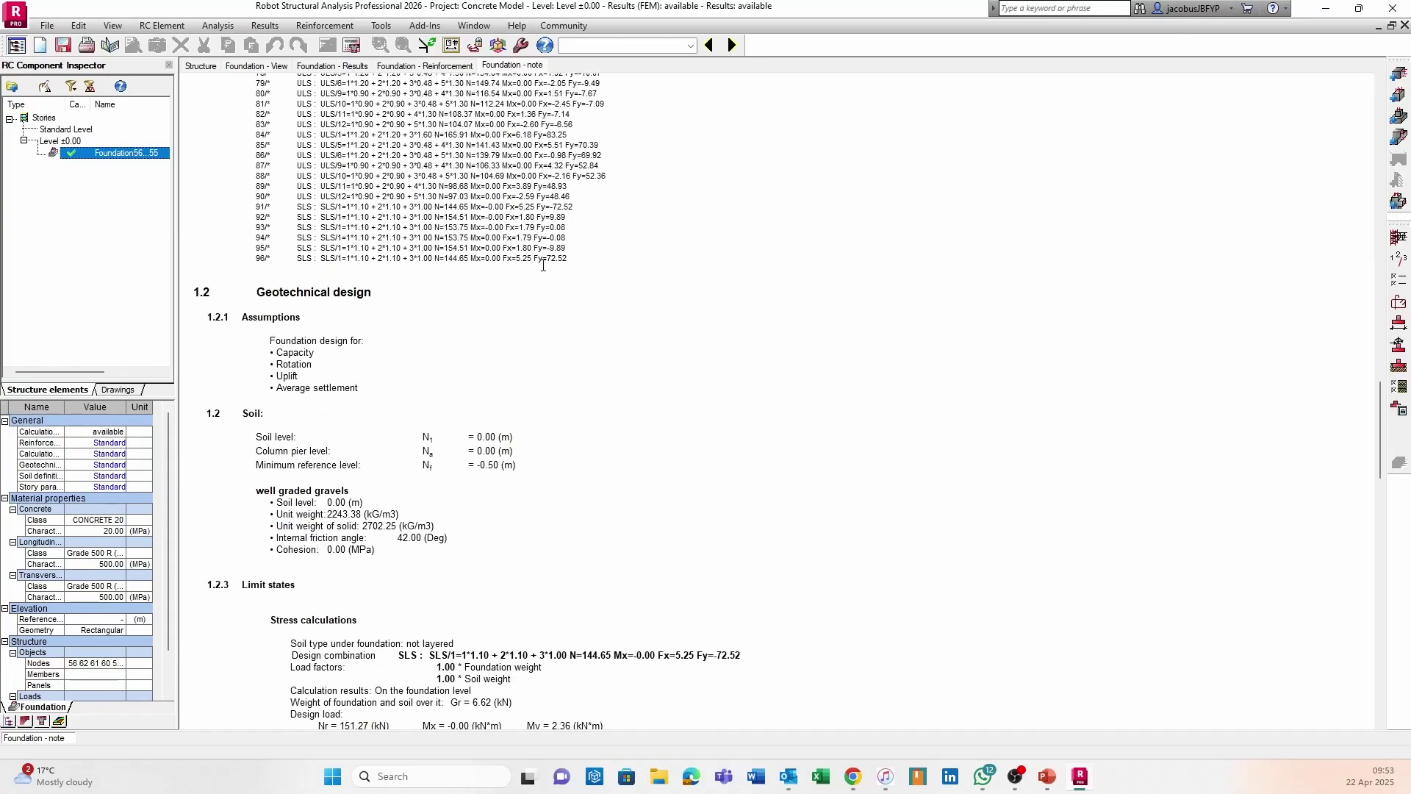
scroll(543, 265, "down", 3)
scroll(543, 265, "down", 5)
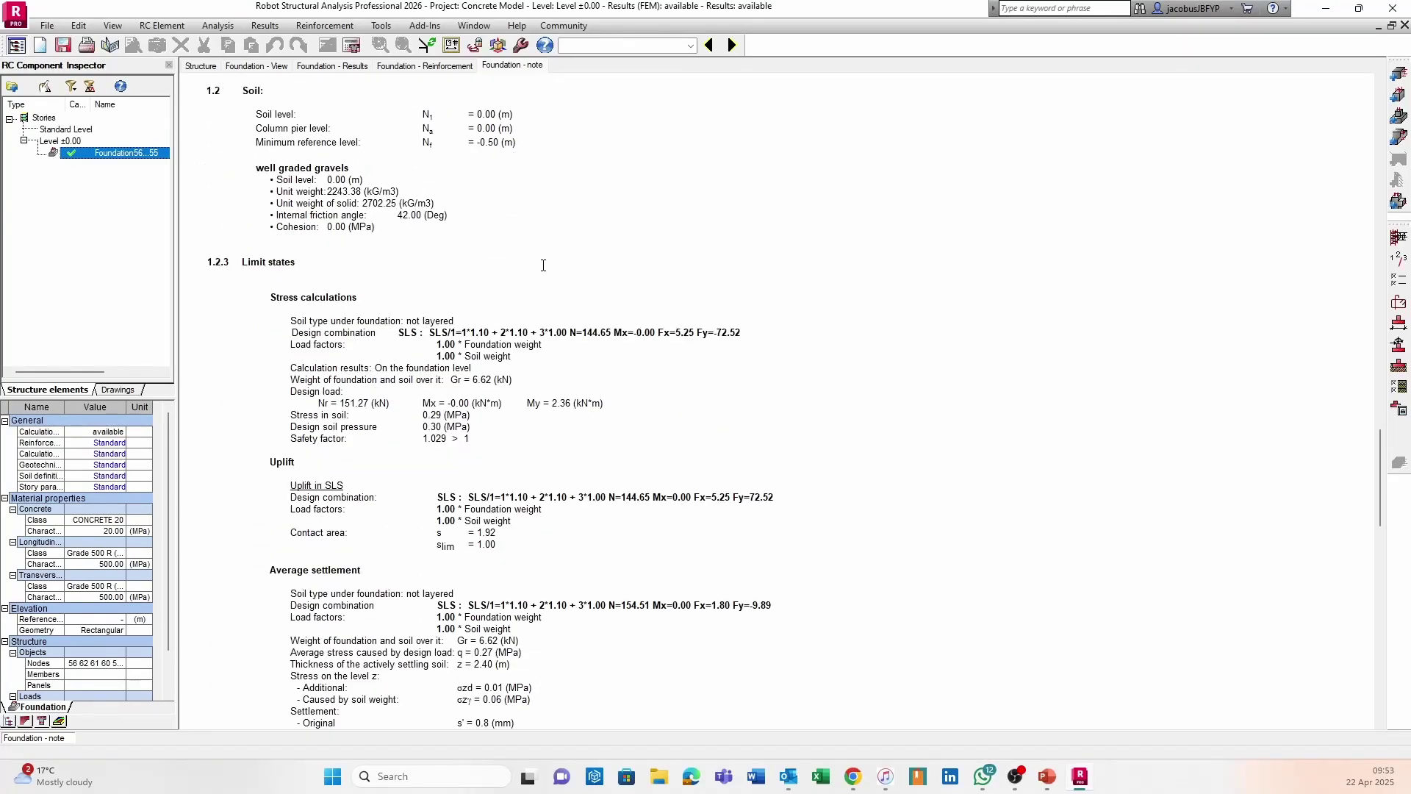
scroll(543, 266, "down", 3)
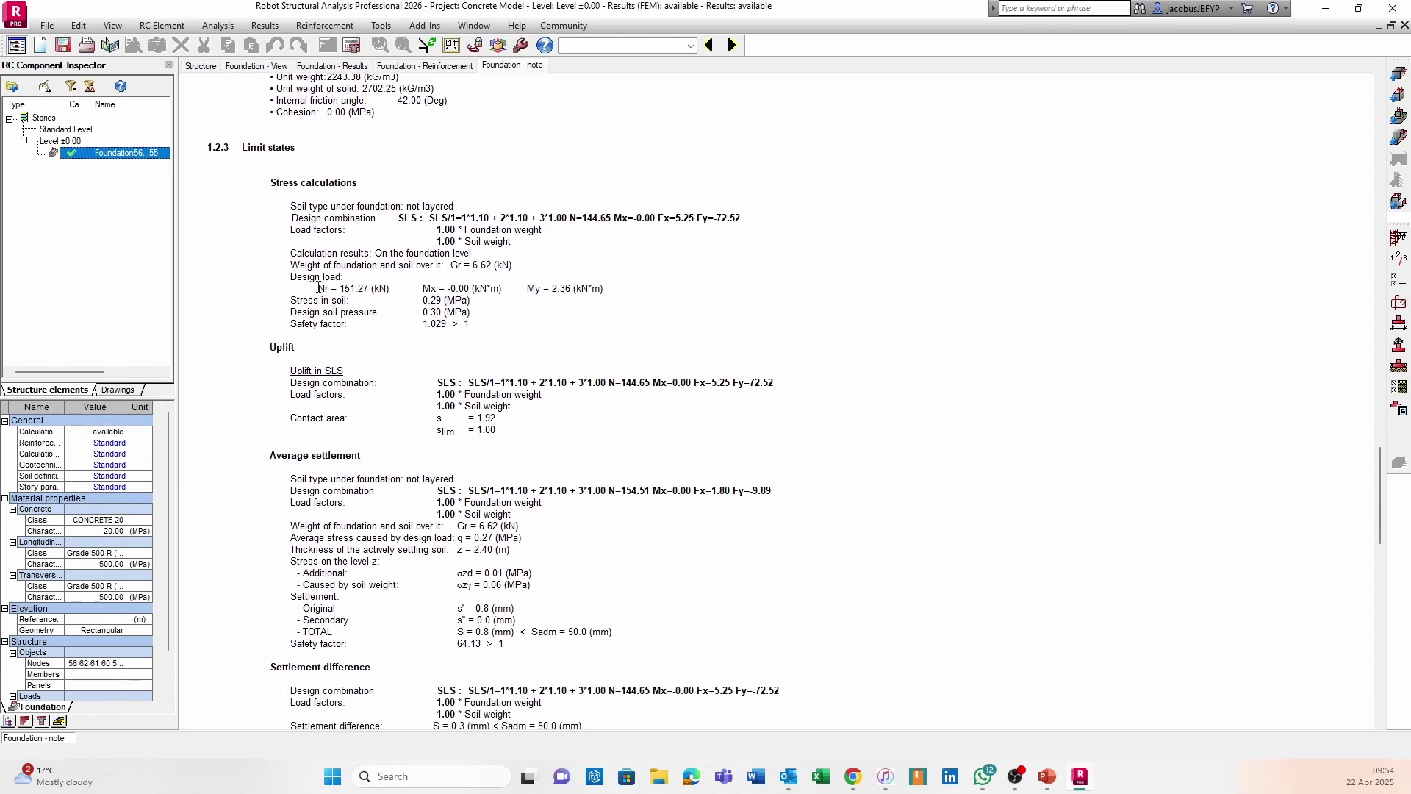
left_click_drag(318, 288, 388, 289)
left_click_drag(527, 288, 604, 289)
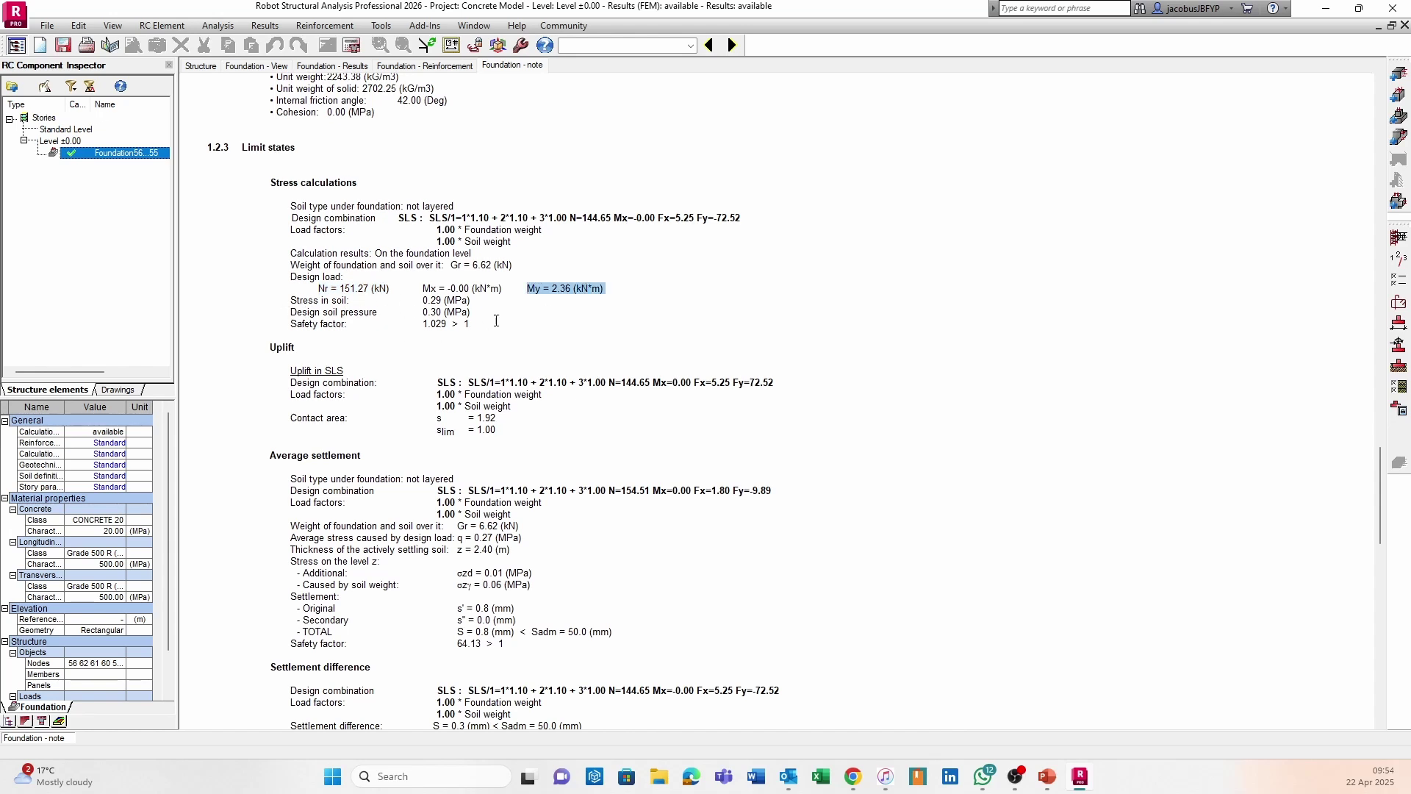
scroll(496, 321, "down", 1)
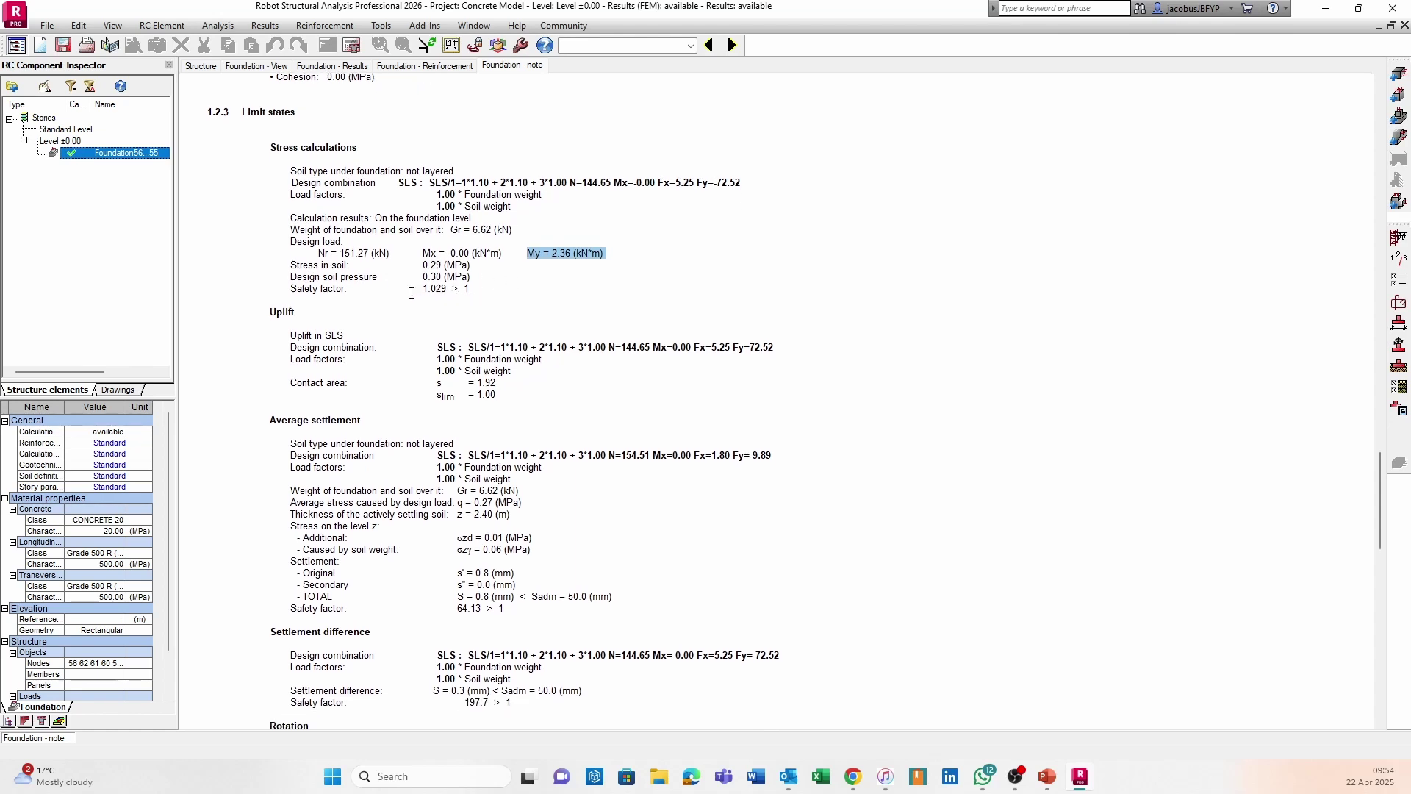
scroll(412, 293, "down", 4)
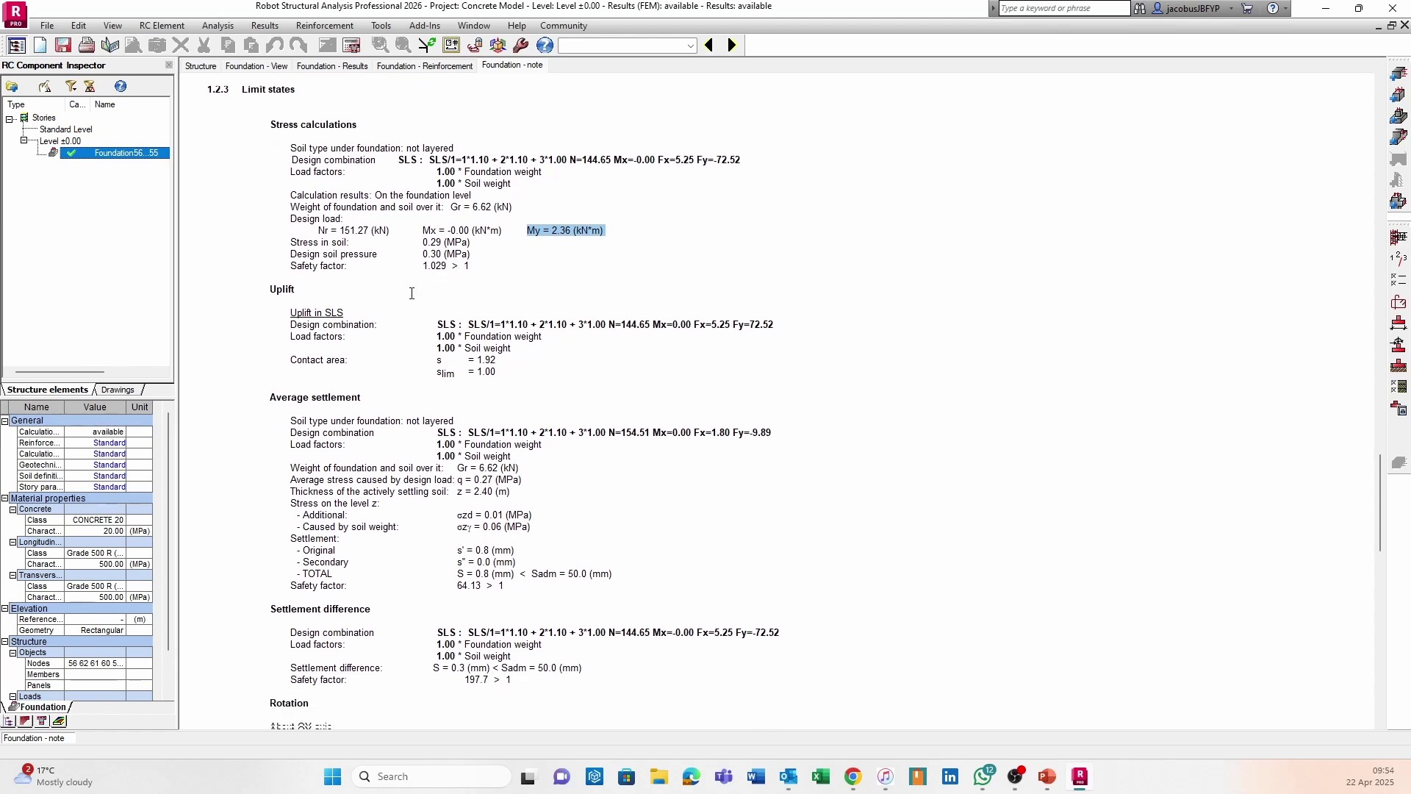
scroll(308, 184, "up", 5)
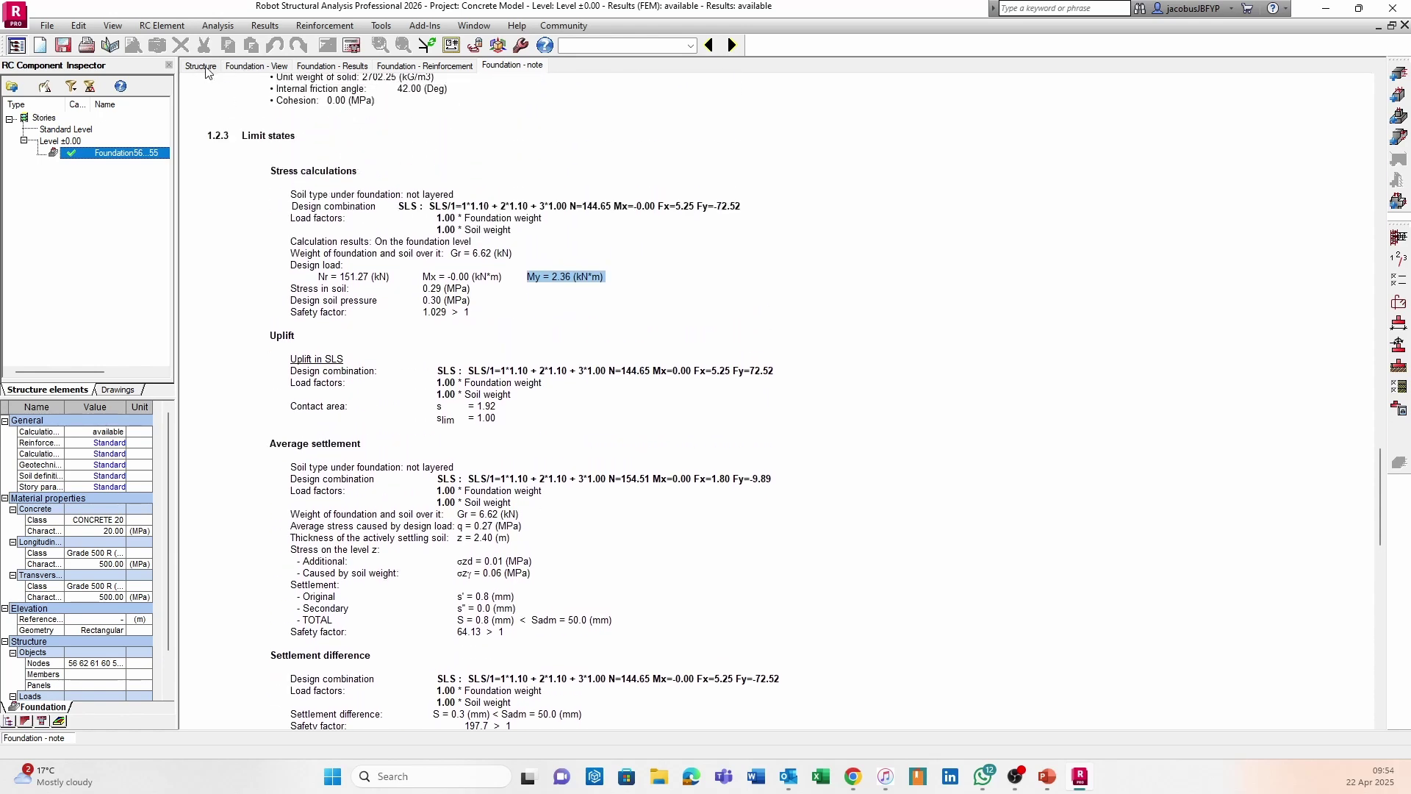
Enter a 1.00 m footing width A, apply and fix it, then recalculate
left_click(254, 66)
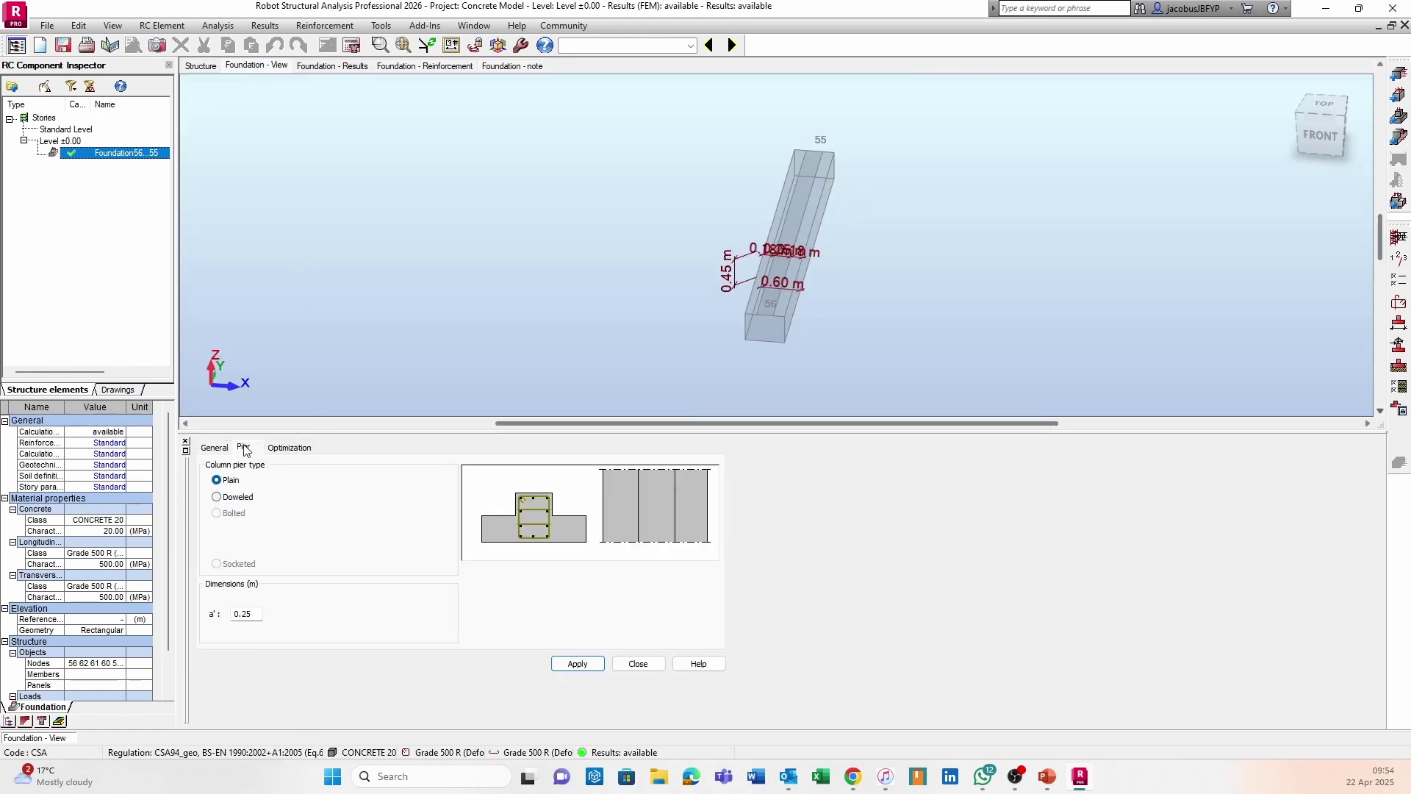
left_click(214, 447)
left_click_drag(255, 529, 217, 530)
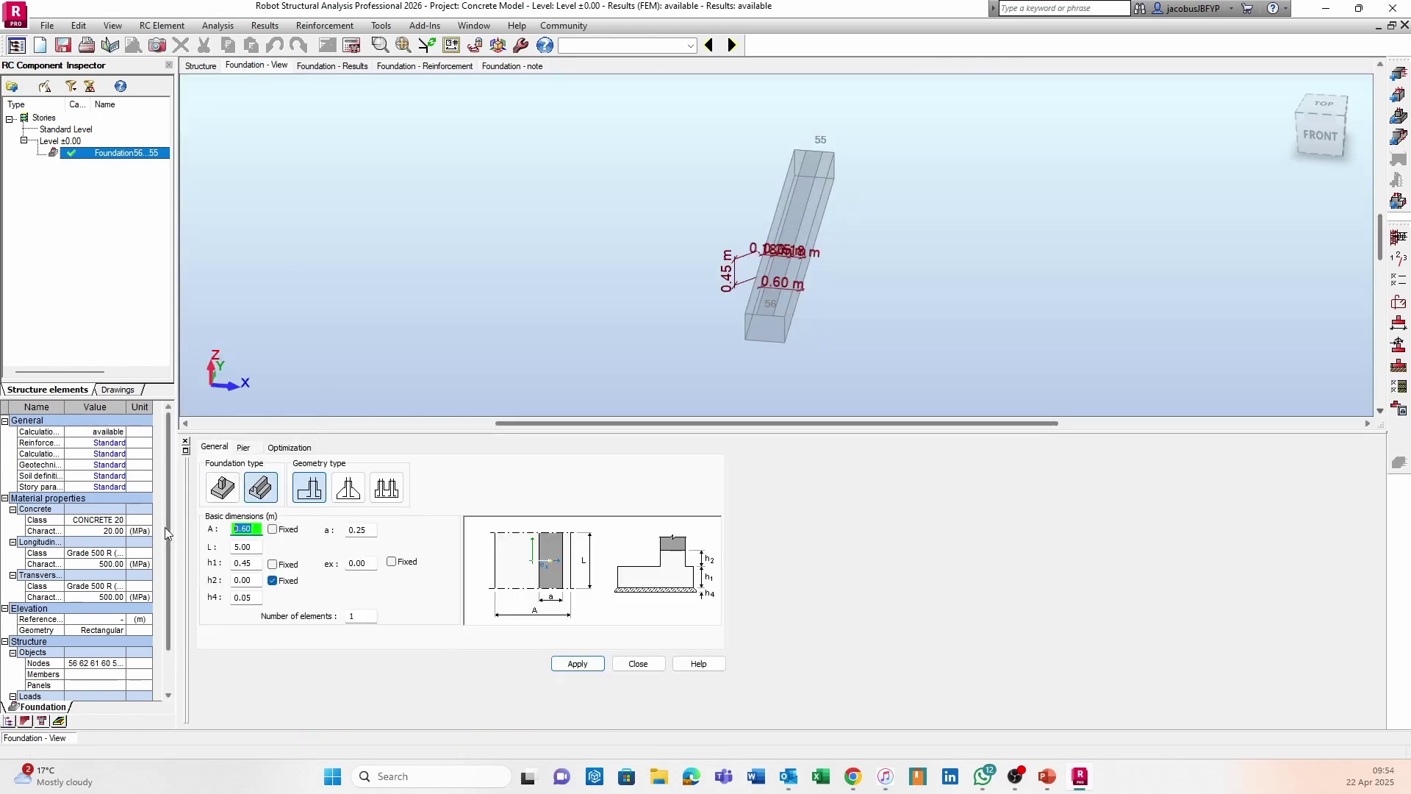
type("1")
left_click(578, 664)
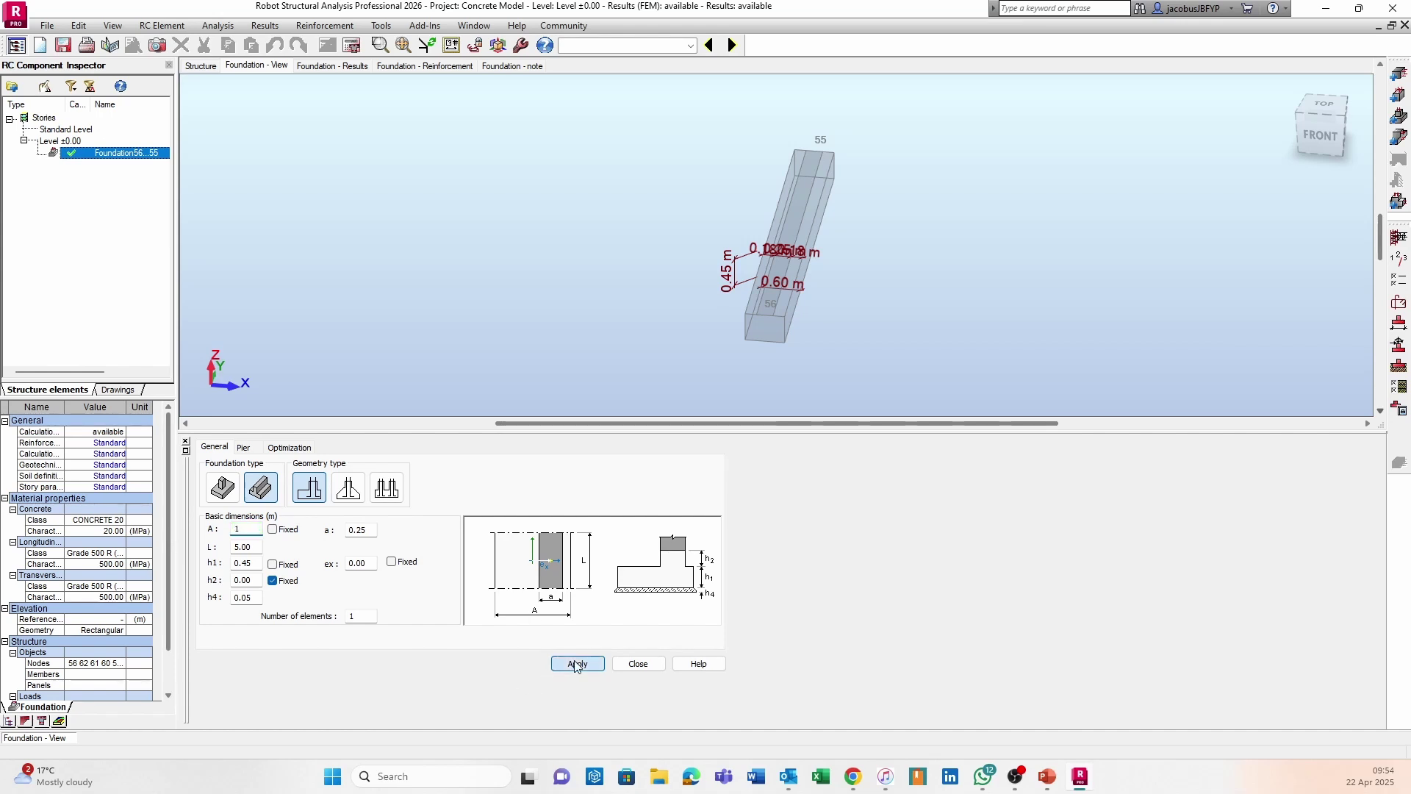
left_click(272, 529)
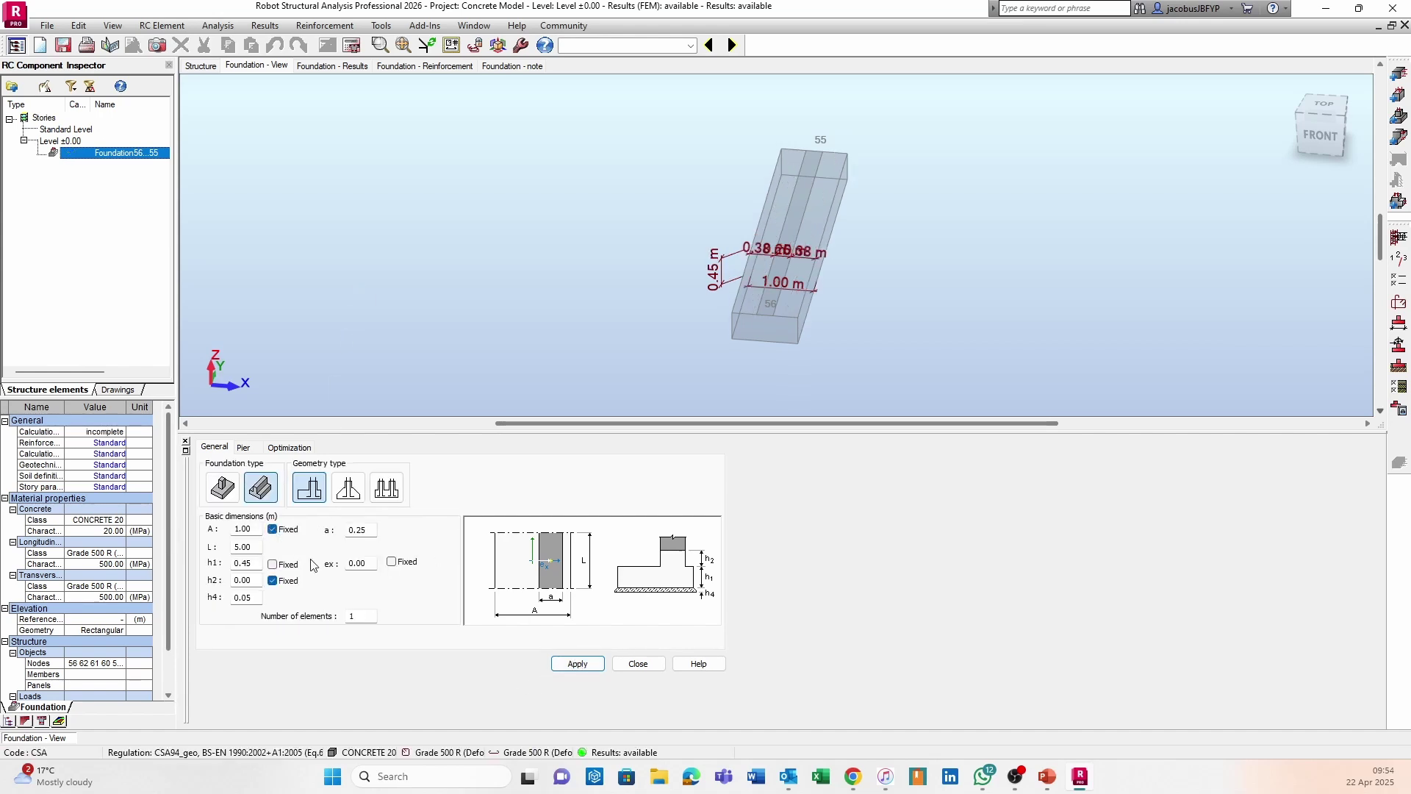
left_click(273, 564)
left_click(391, 561)
left_click(763, 470)
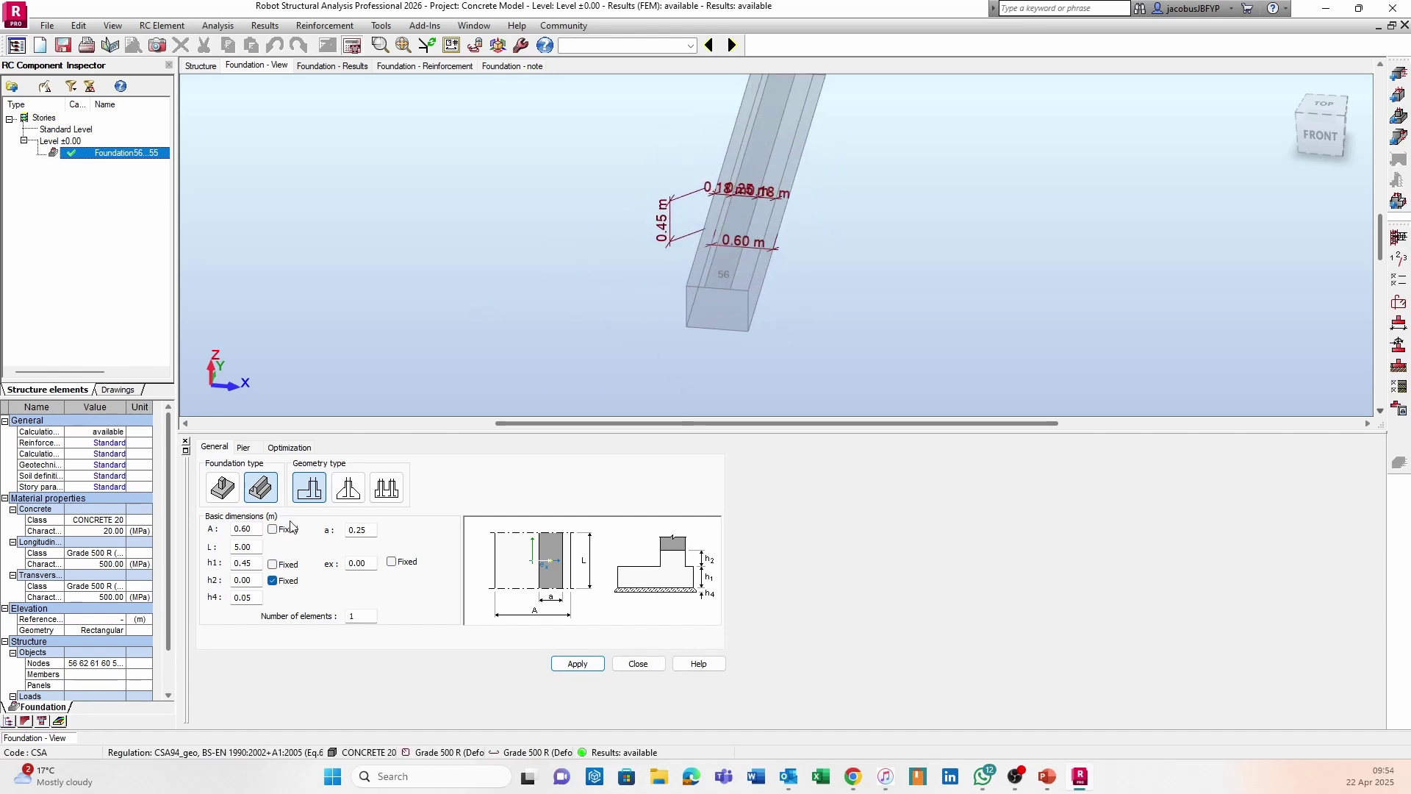
Re-enter width A as a fixed 1.00 m, apply it and rerun the footing calculation
double_click(250, 529)
type("1")
left_click(273, 530)
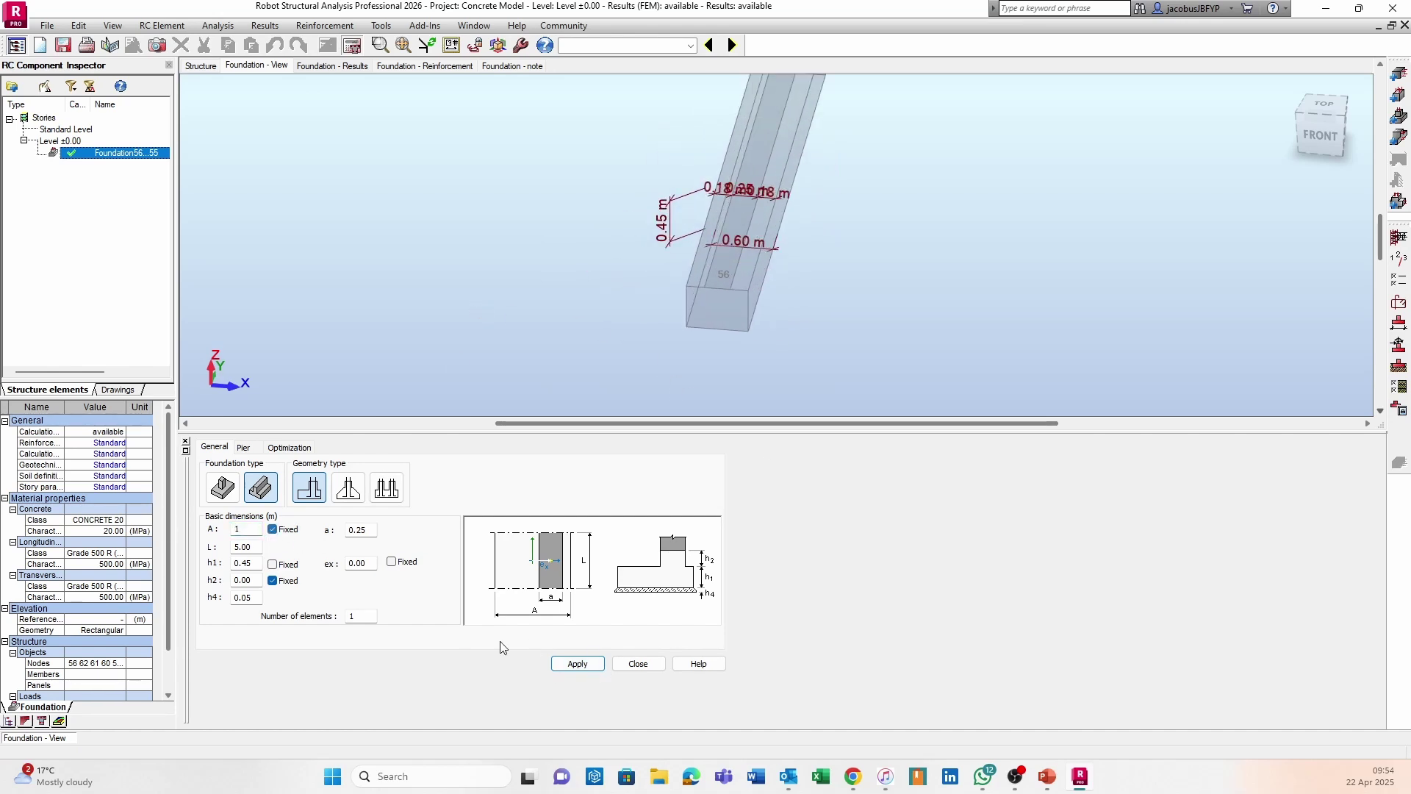
left_click(576, 665)
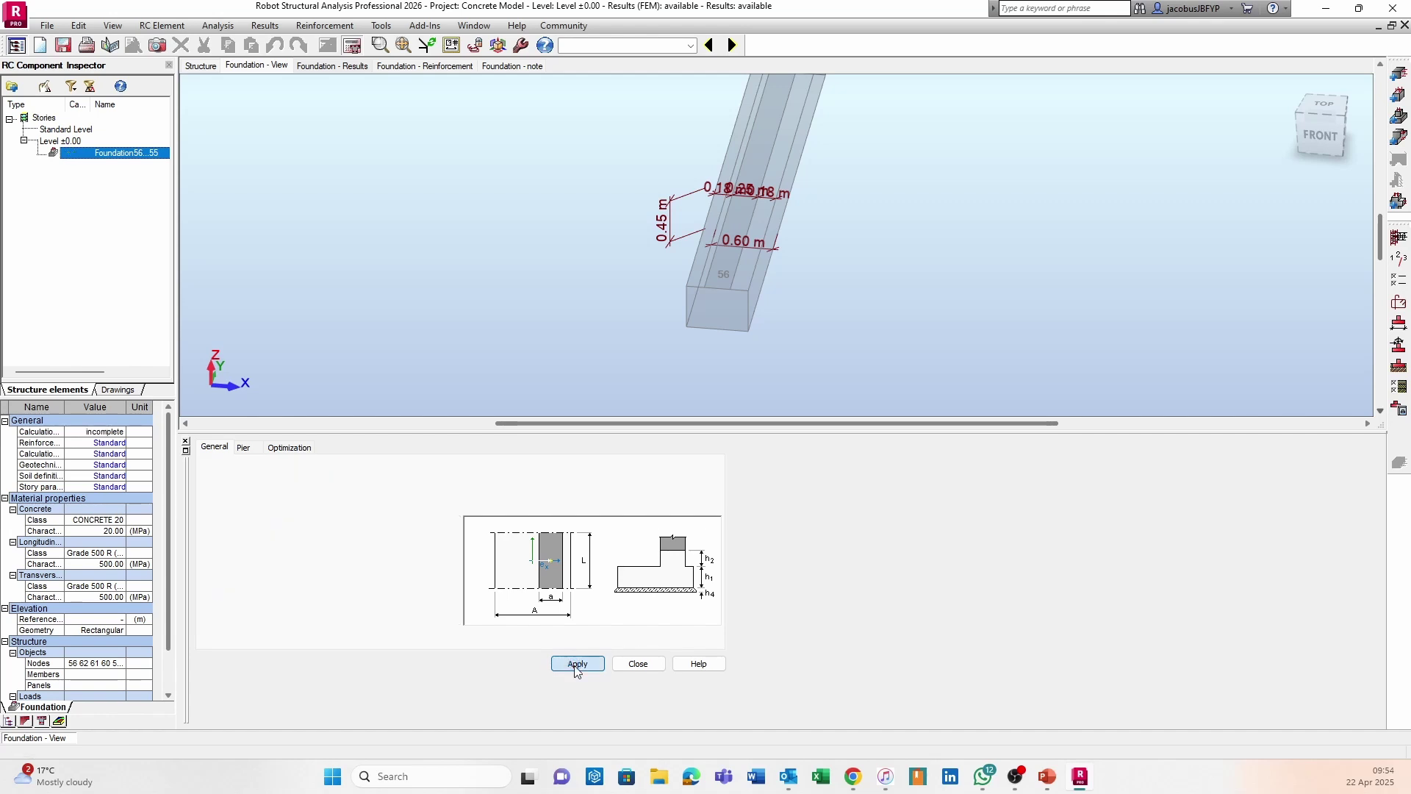
left_click(352, 47)
left_click(766, 457)
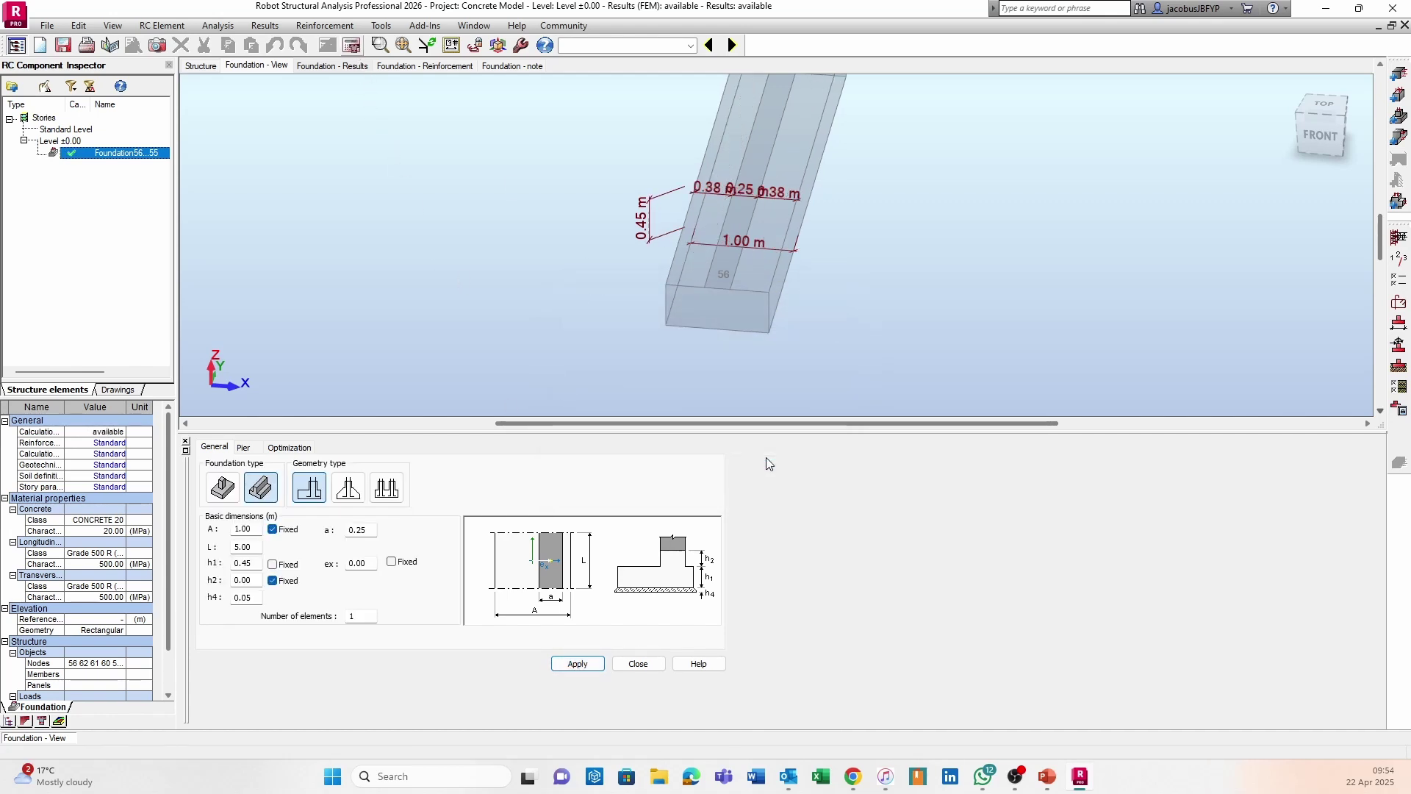
middle_click_drag(610, 184, 548, 208)
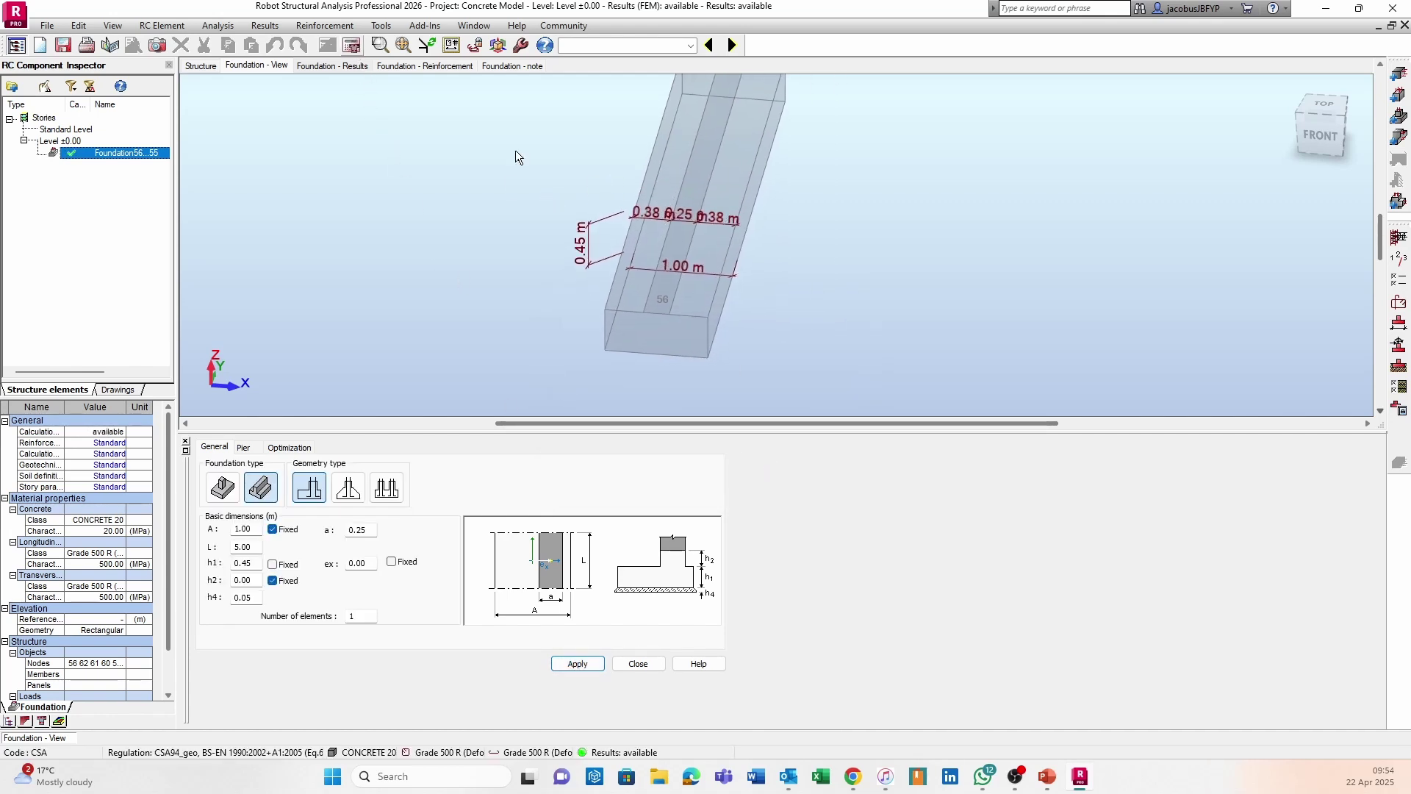
Open the footing calculation note and highlight the 1.76 > 1 stress safety factor
left_click(525, 67)
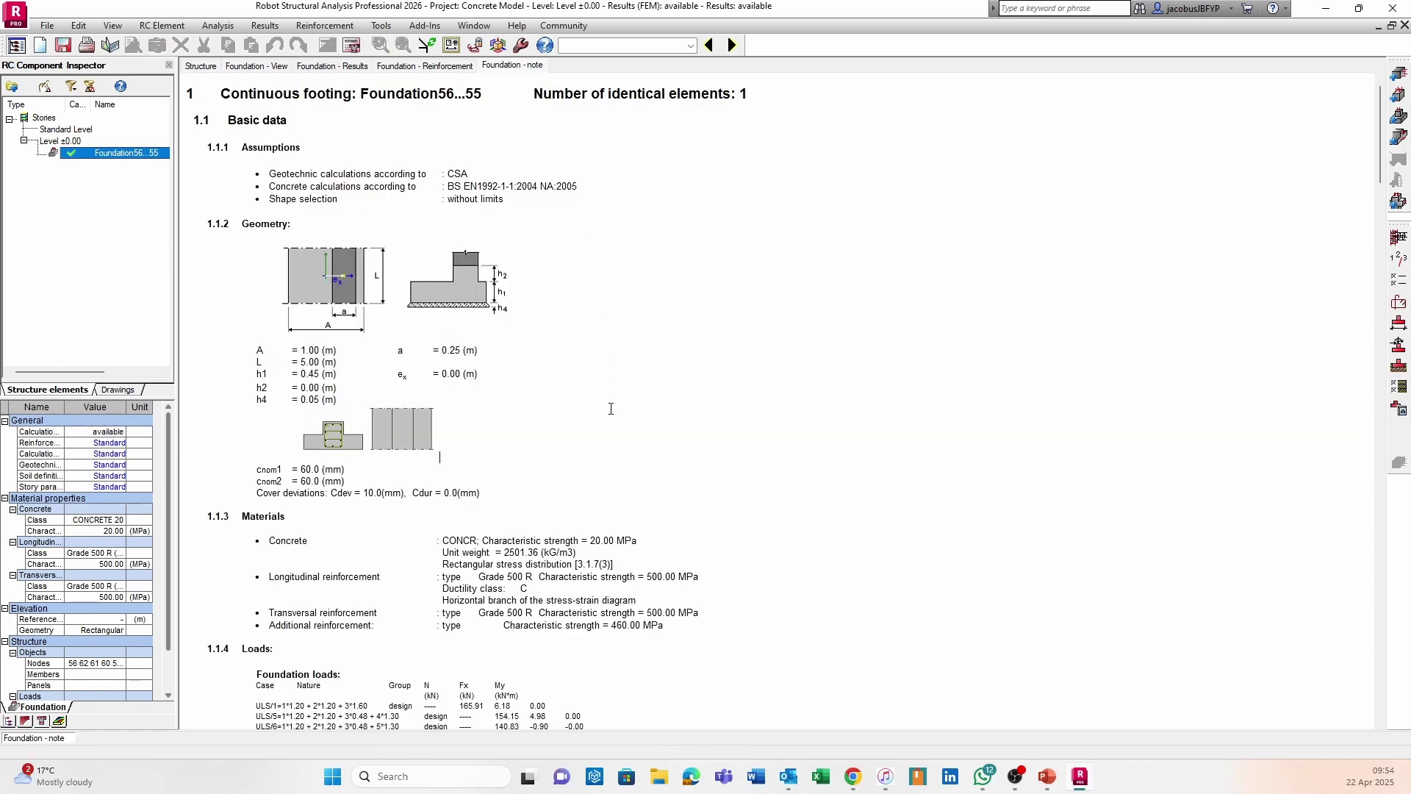
scroll(610, 409, "down", 10)
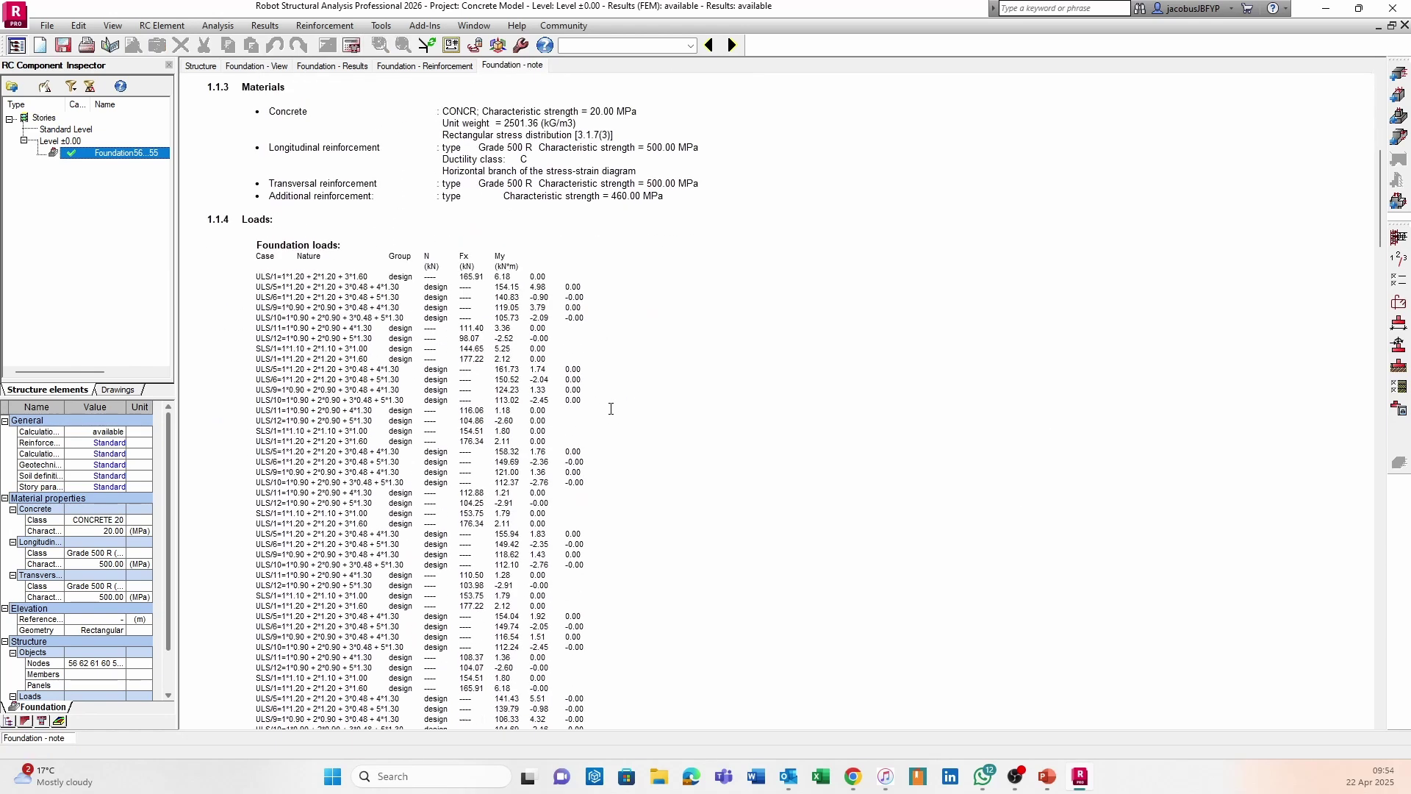
scroll(611, 409, "down", 15)
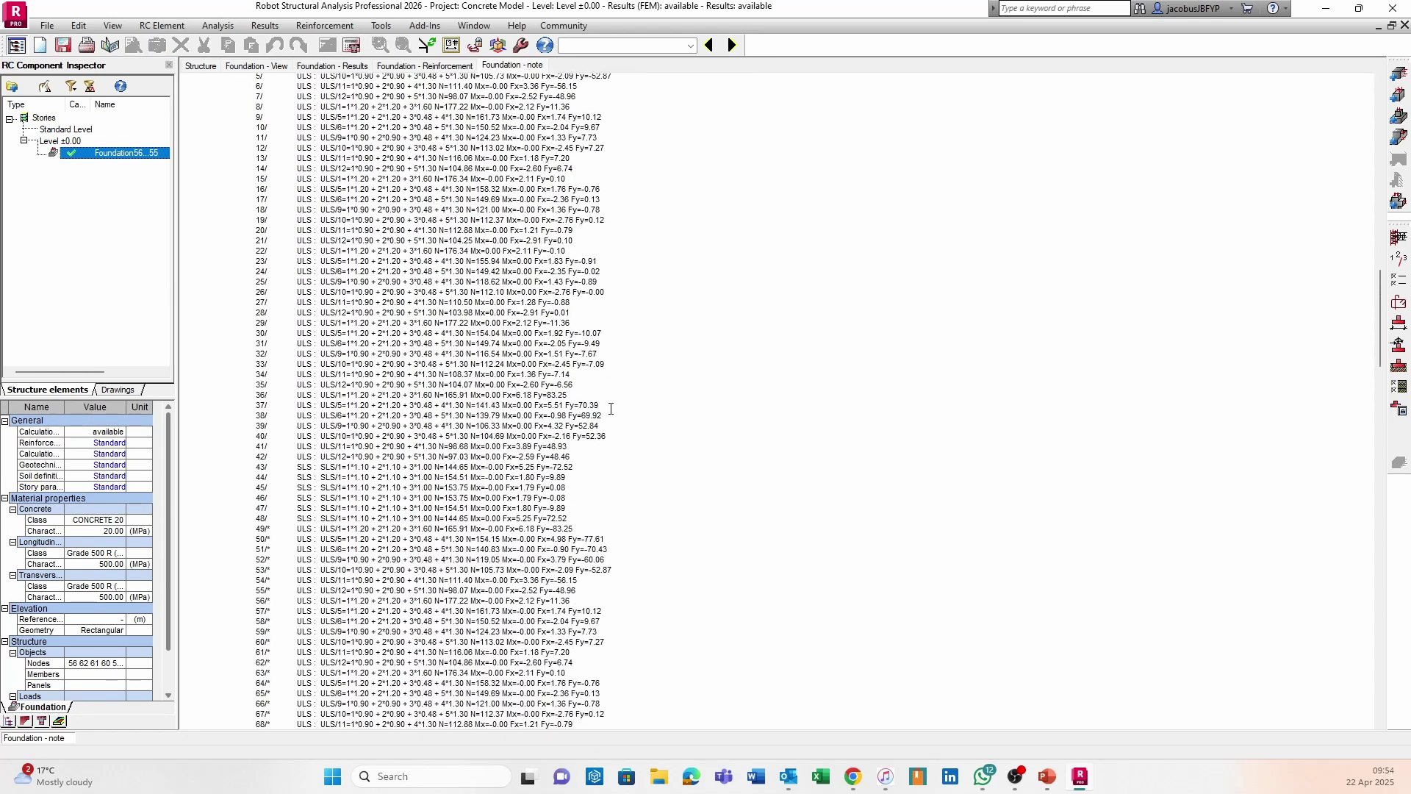
scroll(611, 409, "down", 17)
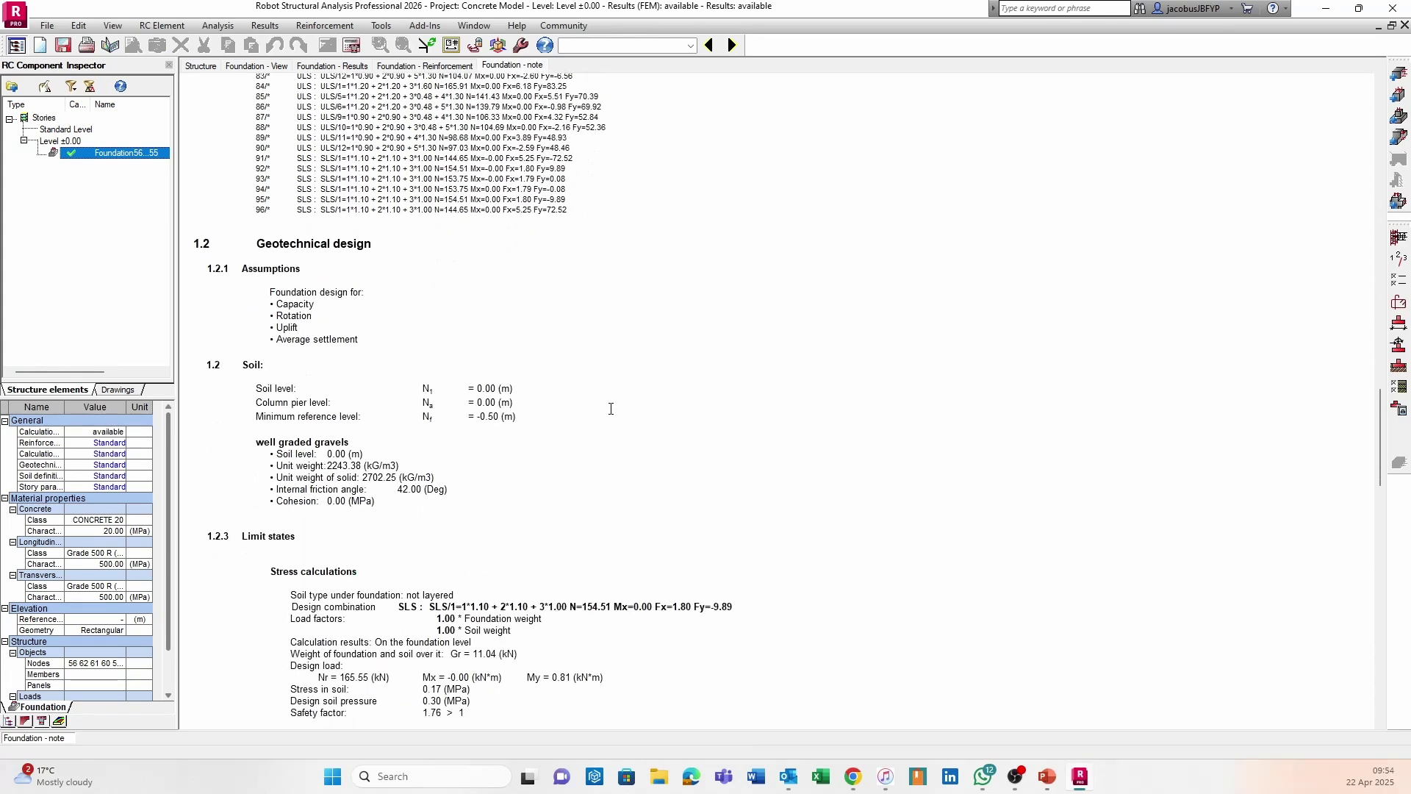
scroll(610, 409, "down", 4)
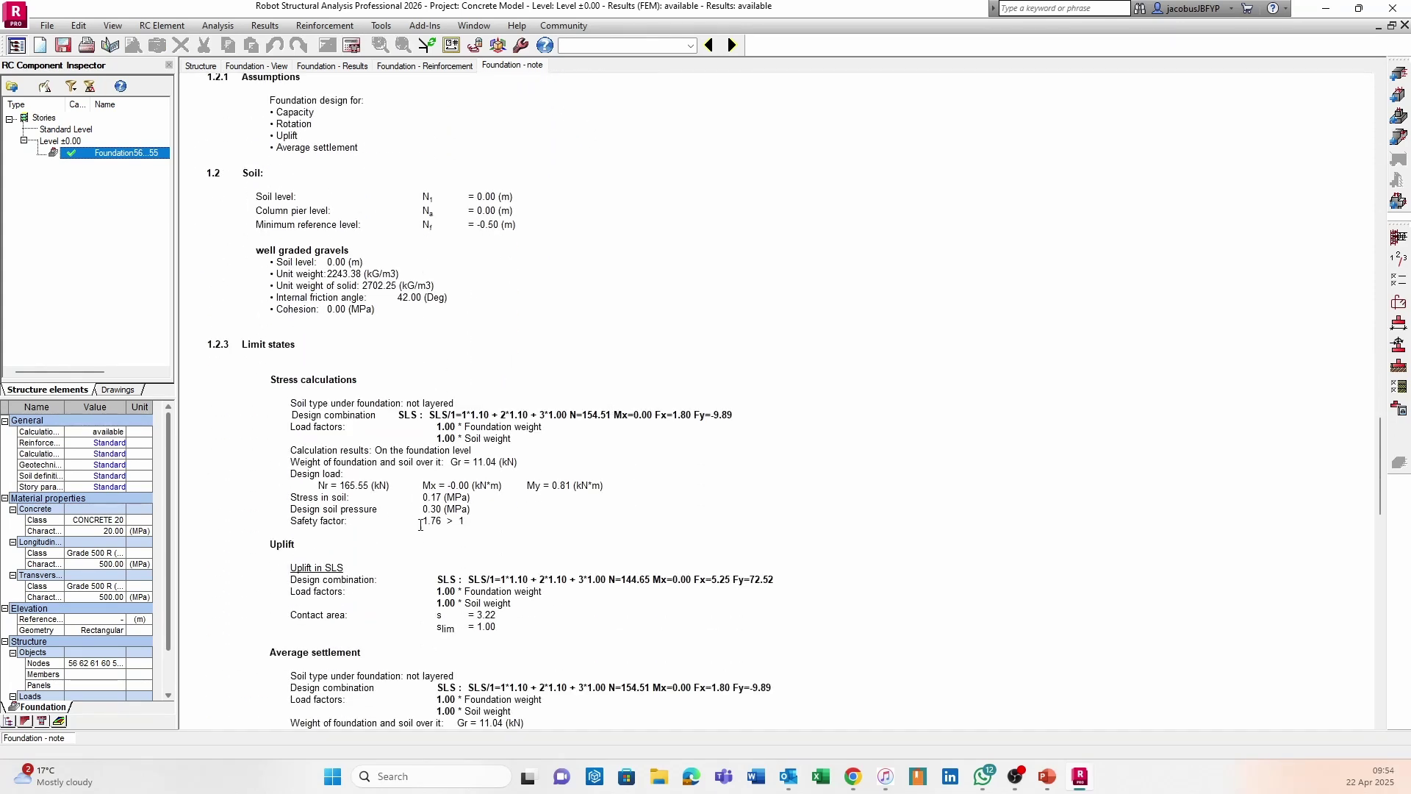
left_click_drag(421, 522, 463, 522)
left_click(701, 381)
Scroll through the note's limit state and RC design sections
scroll(699, 381, "down", 2)
scroll(700, 380, "down", 4)
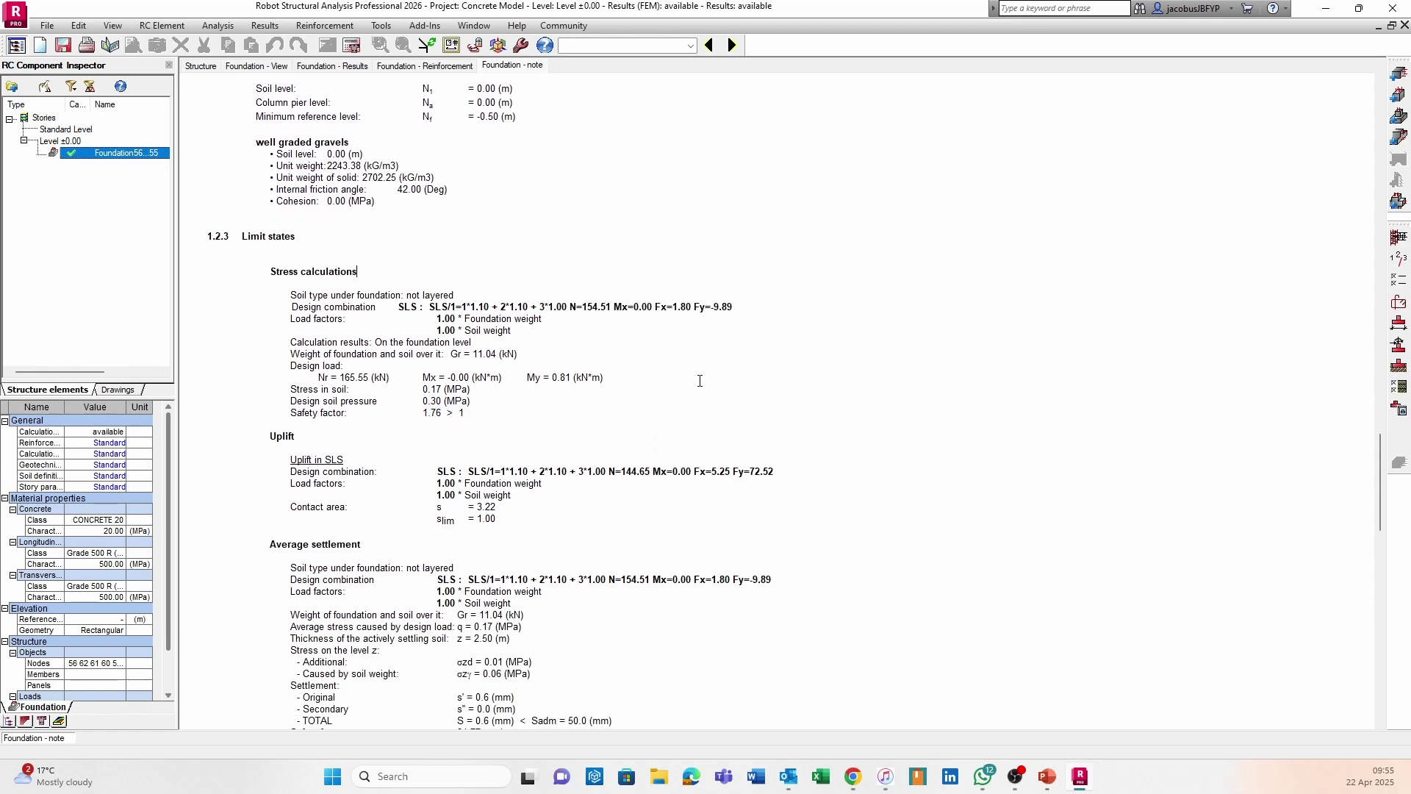
scroll(700, 381, "down", 2)
scroll(700, 381, "down", 13)
scroll(434, 285, "down", 10)
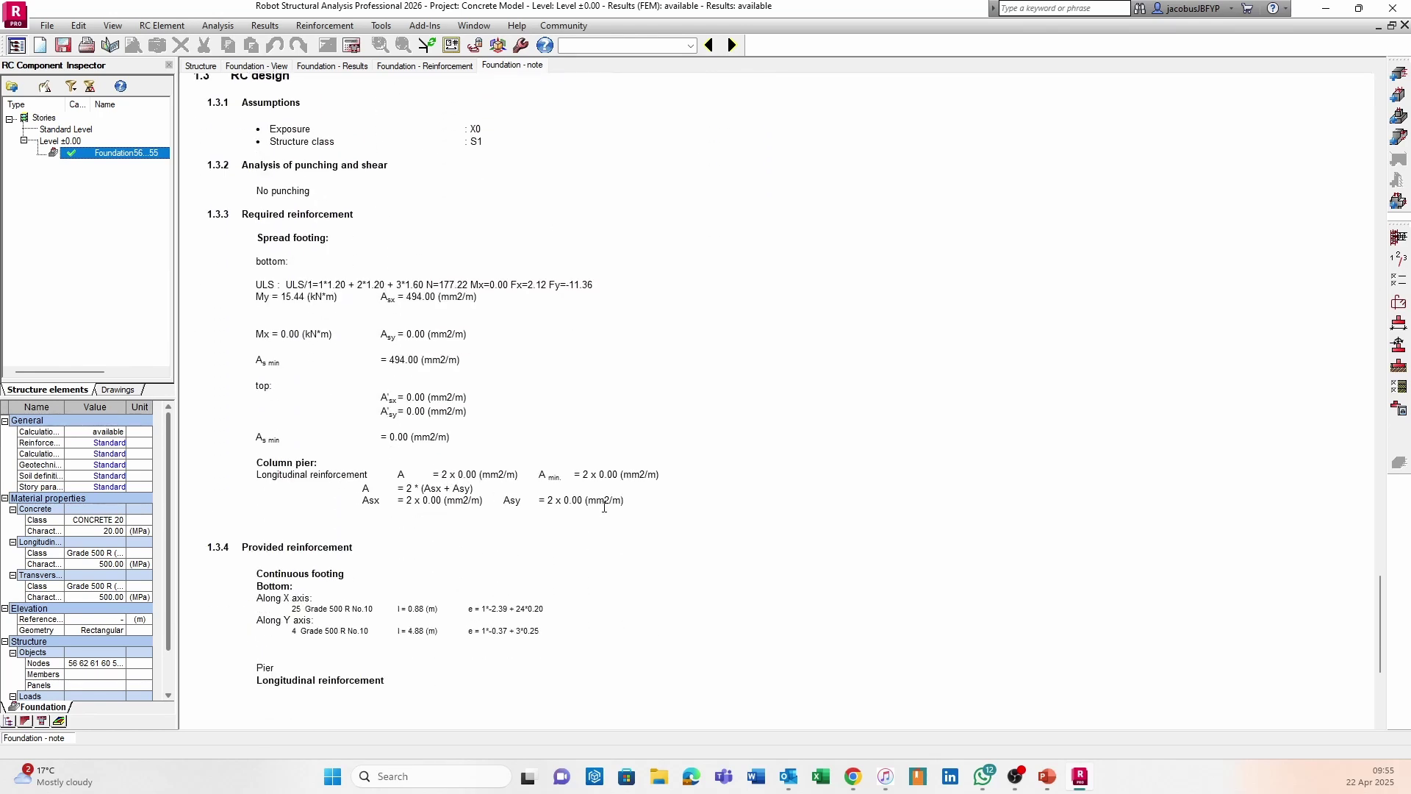
scroll(599, 507, "up", 20)
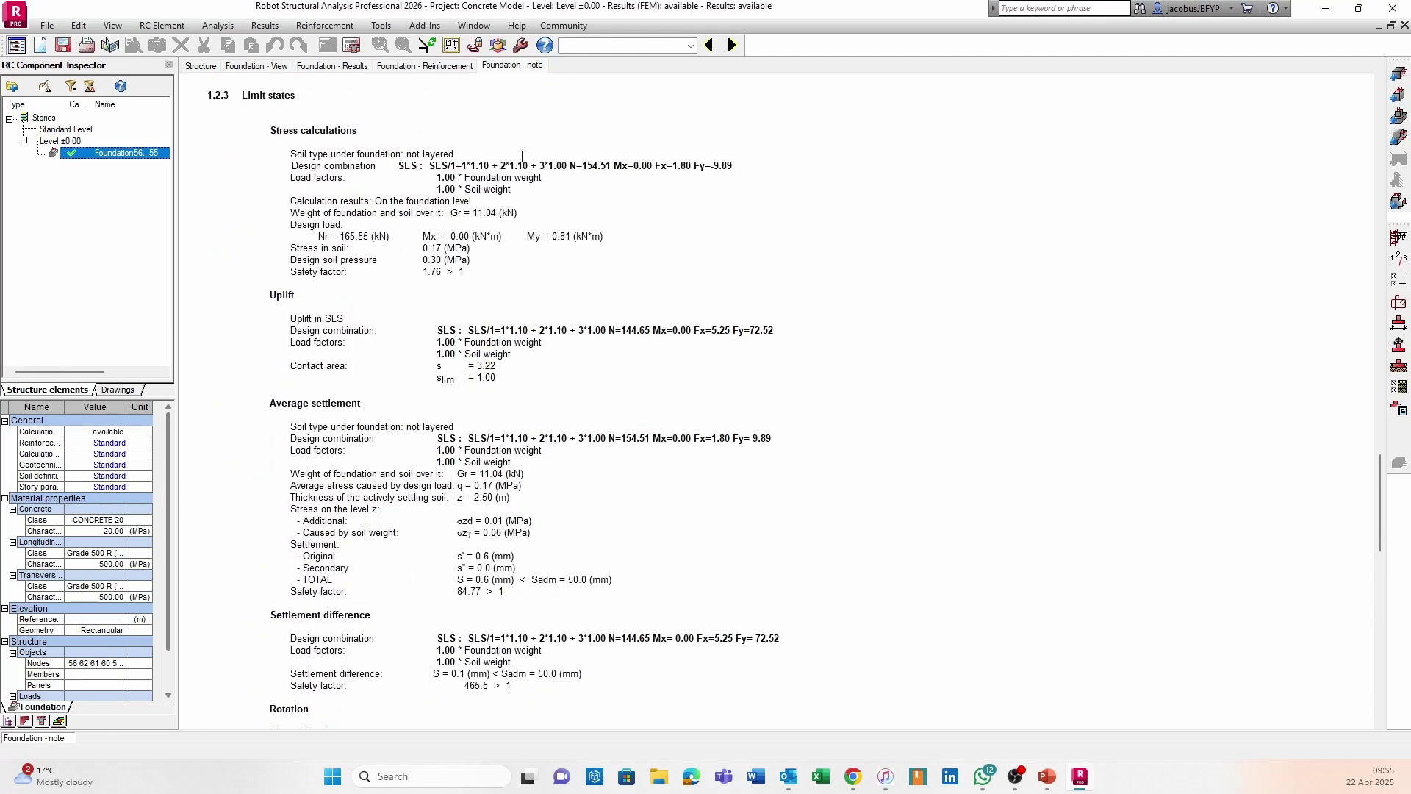
scroll(577, 155, "up", 1)
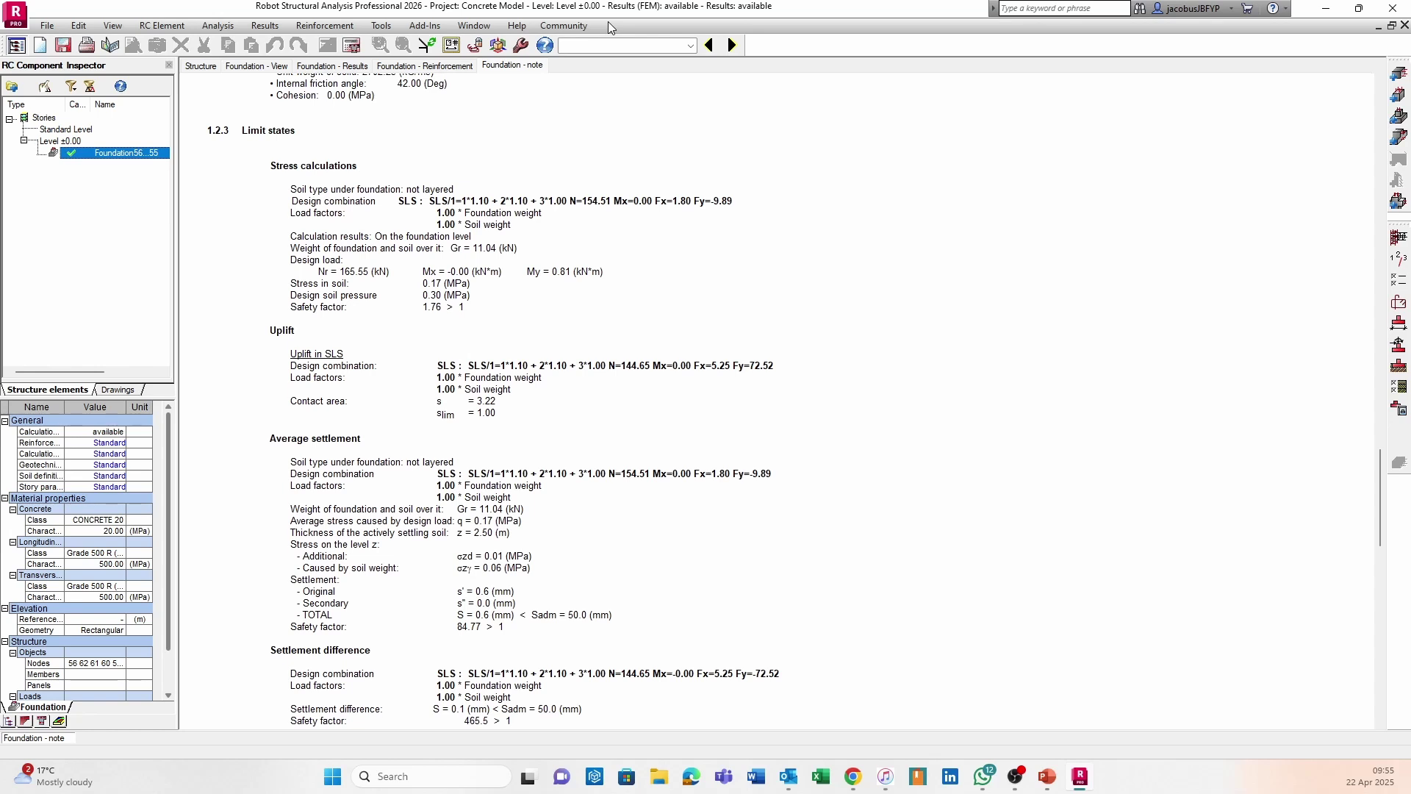
Generate the detailed calculation note with all sections as the Foundation56...55.rtf document
left_click(265, 26)
left_click(293, 43)
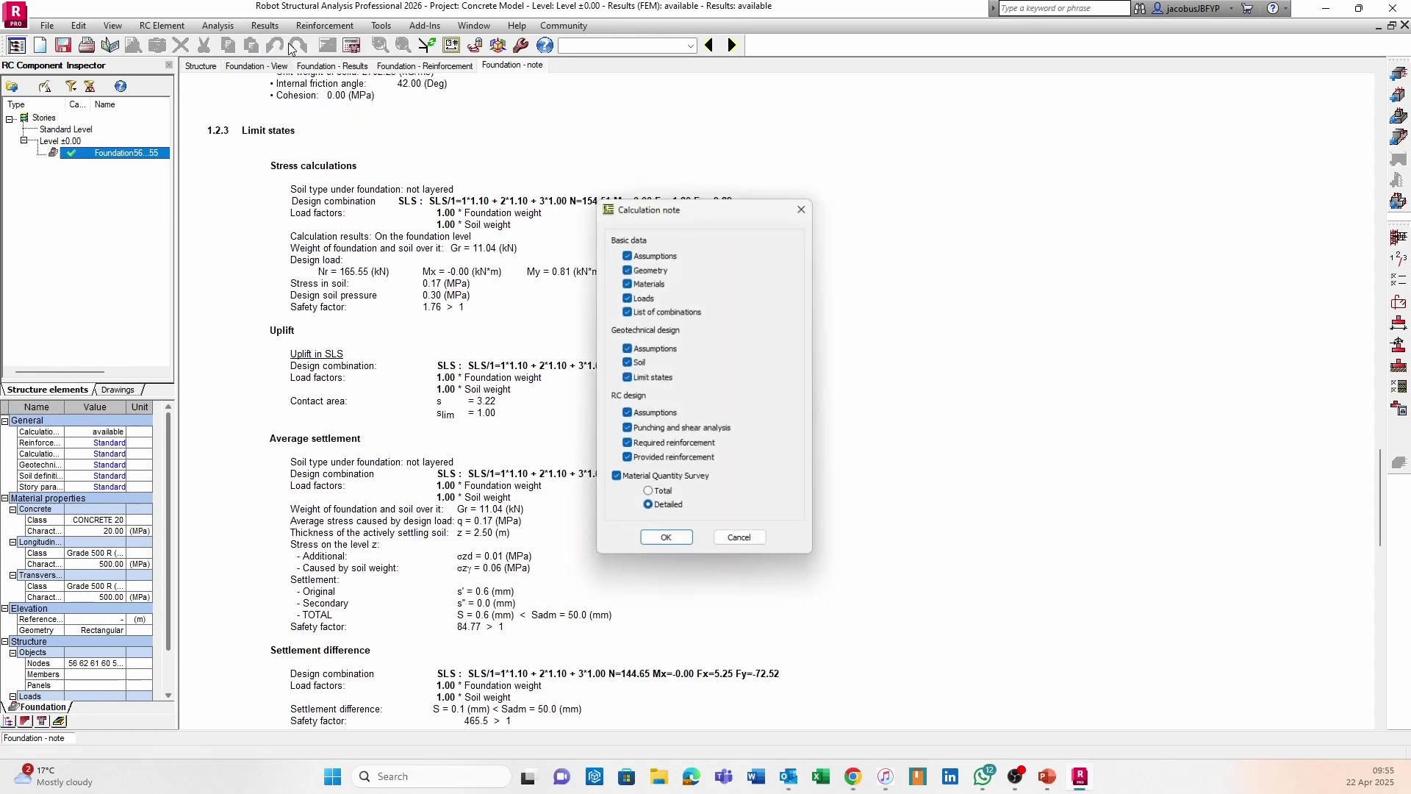
left_click(667, 543)
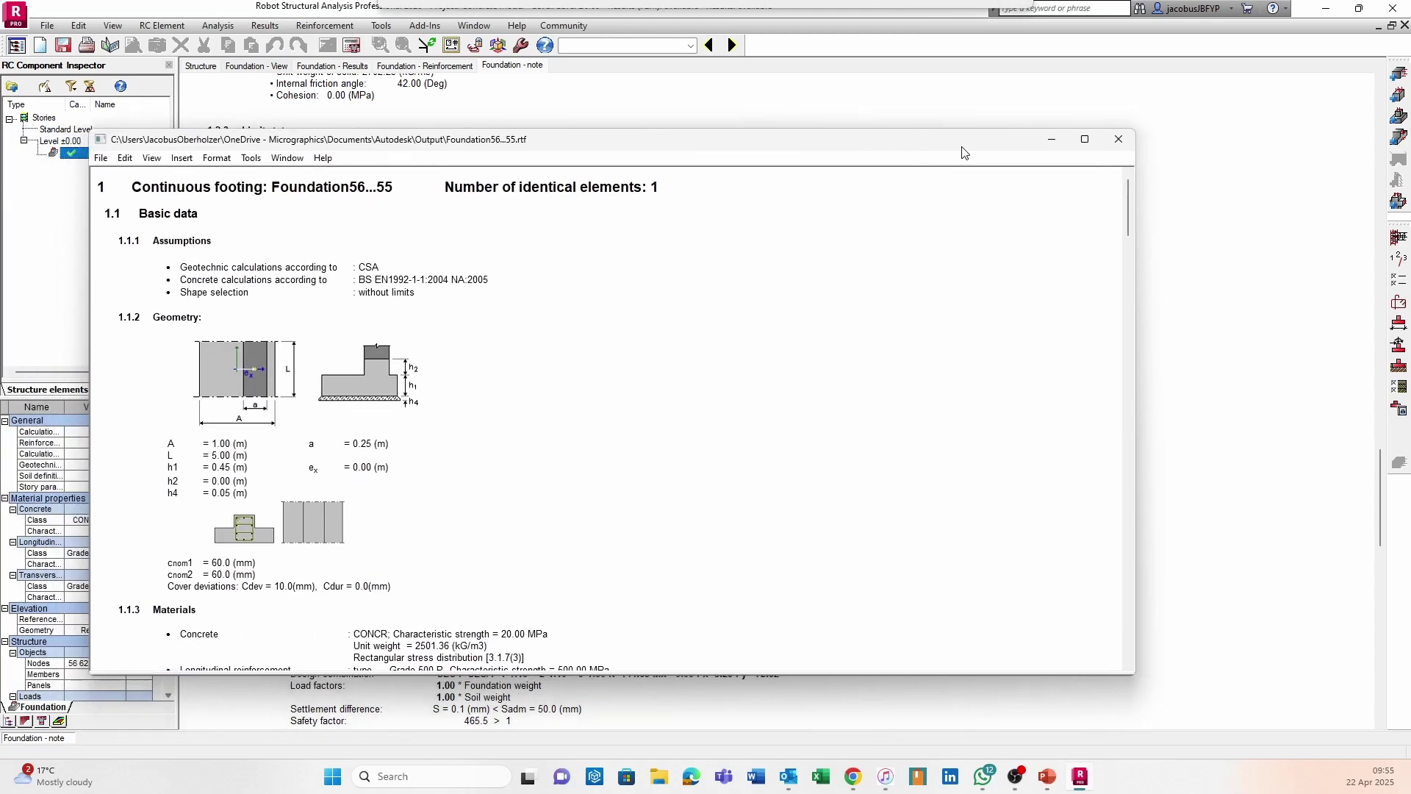
left_click(138, 149)
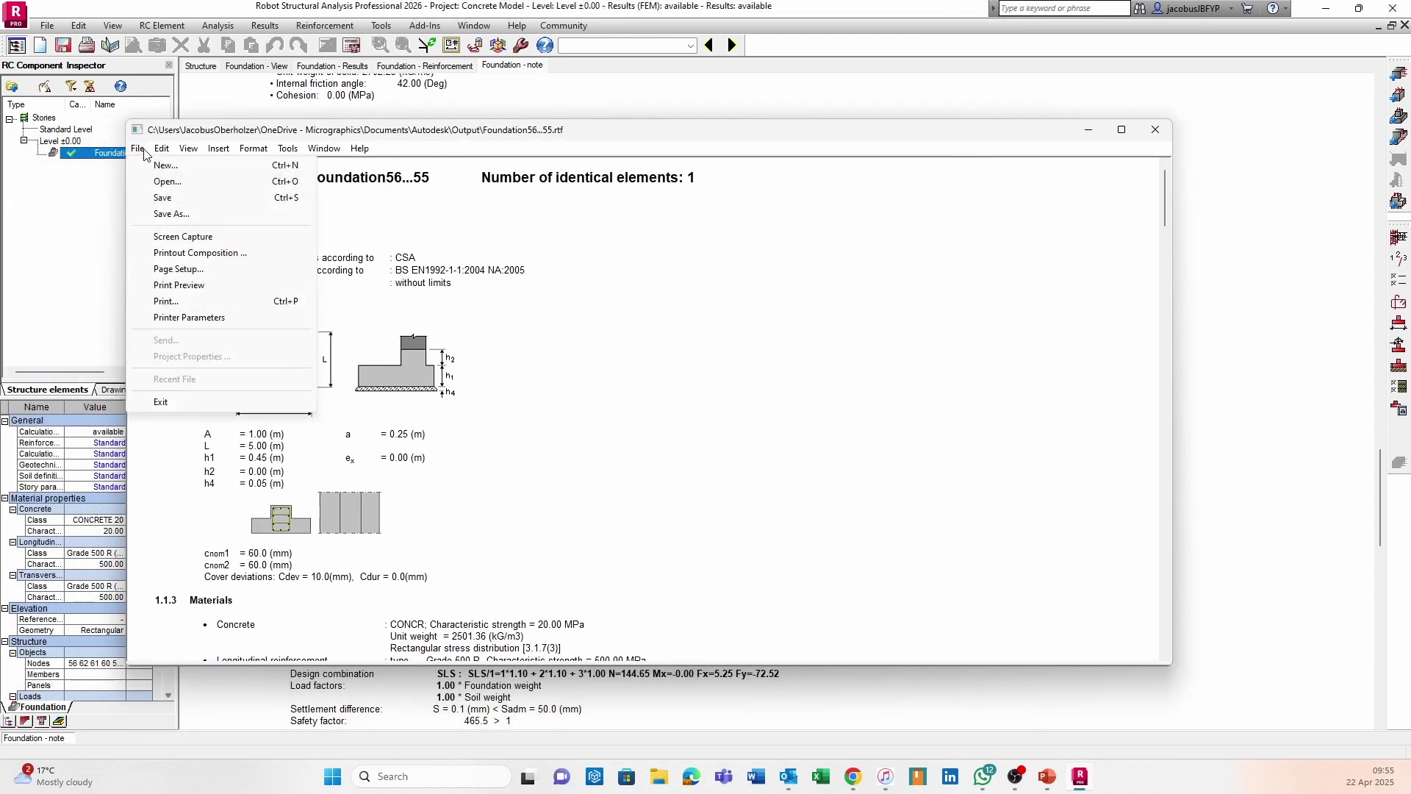
left_click(717, 330)
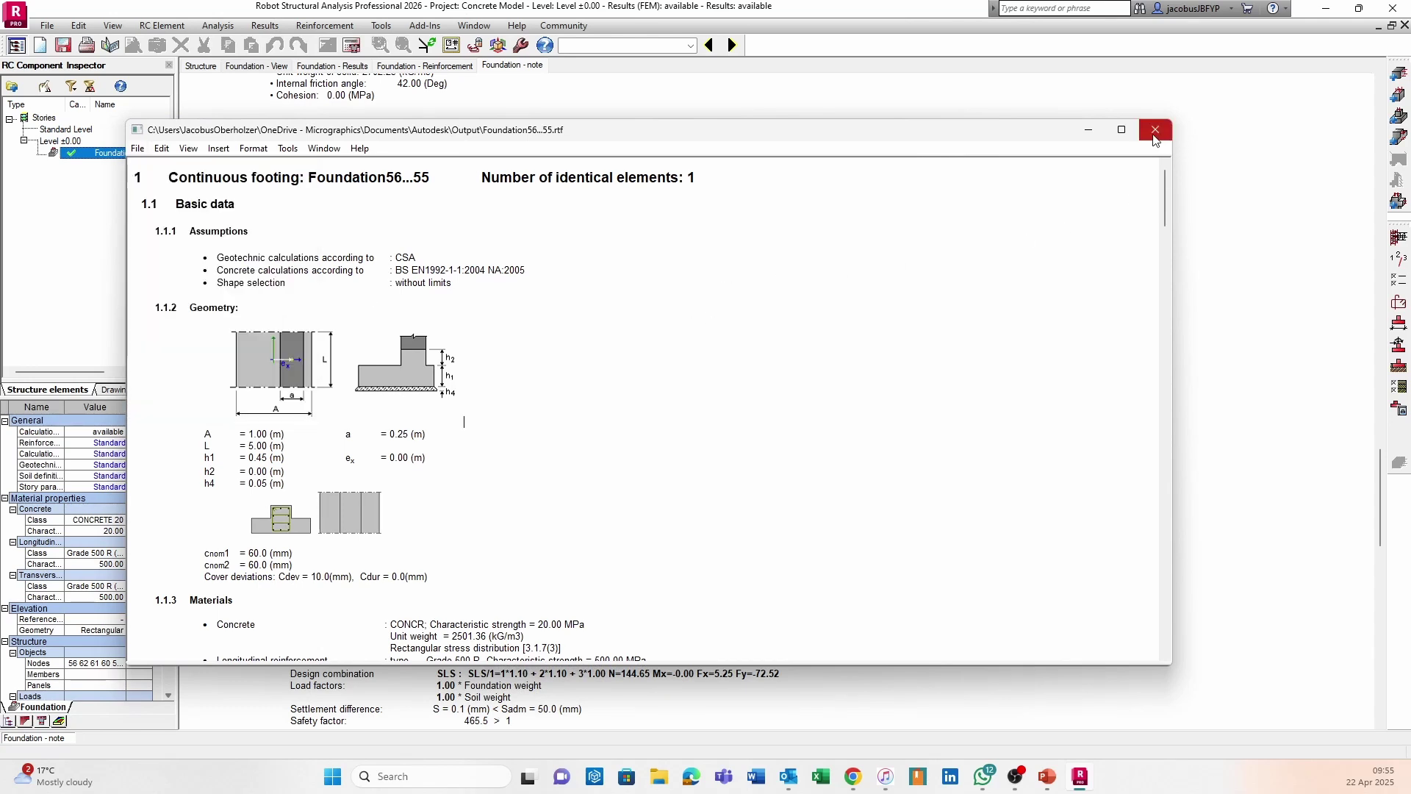
Close the RTF note and zoom into the 1.00 m wide, 0.45 m deep footing view
left_click(1153, 134)
left_click(257, 66)
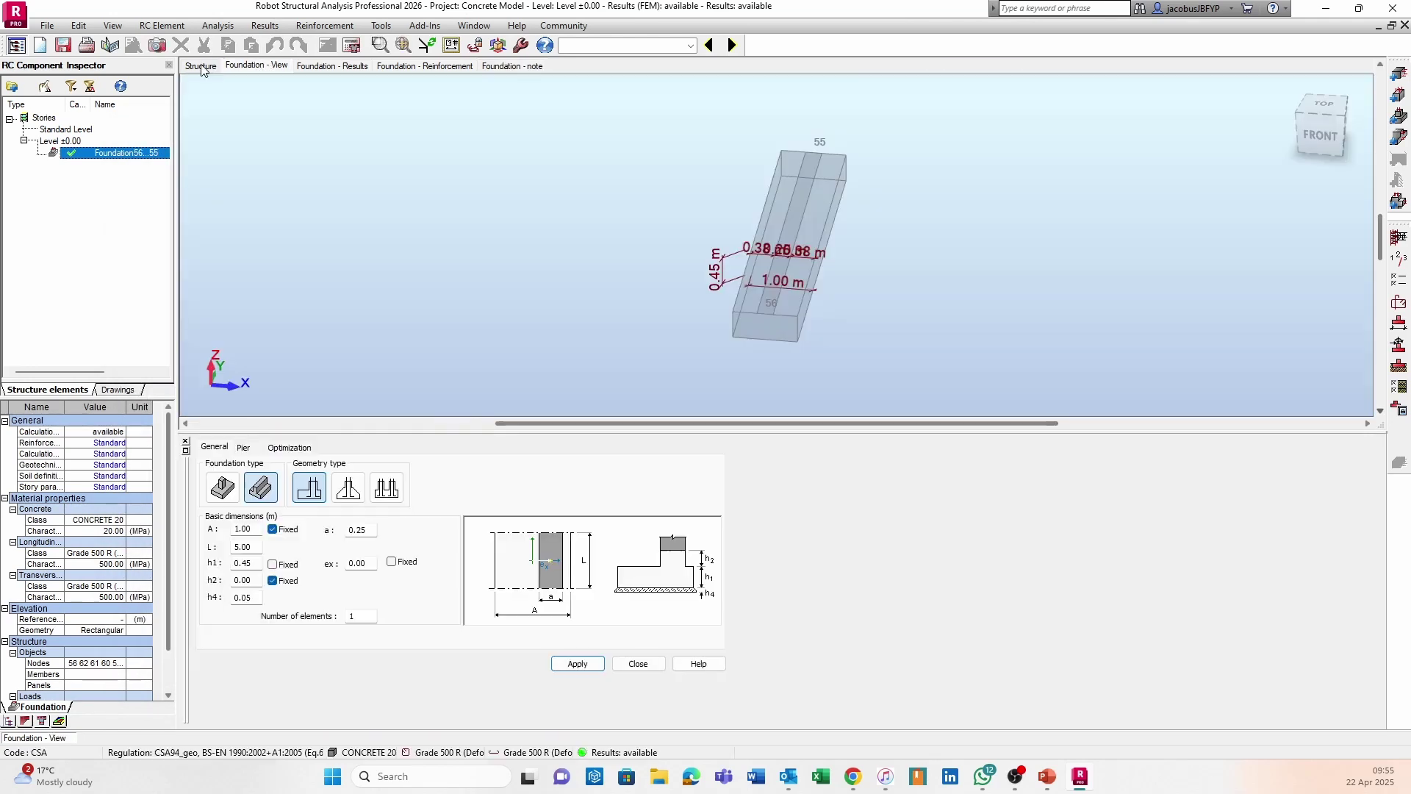
scroll(726, 228, "up", 1)
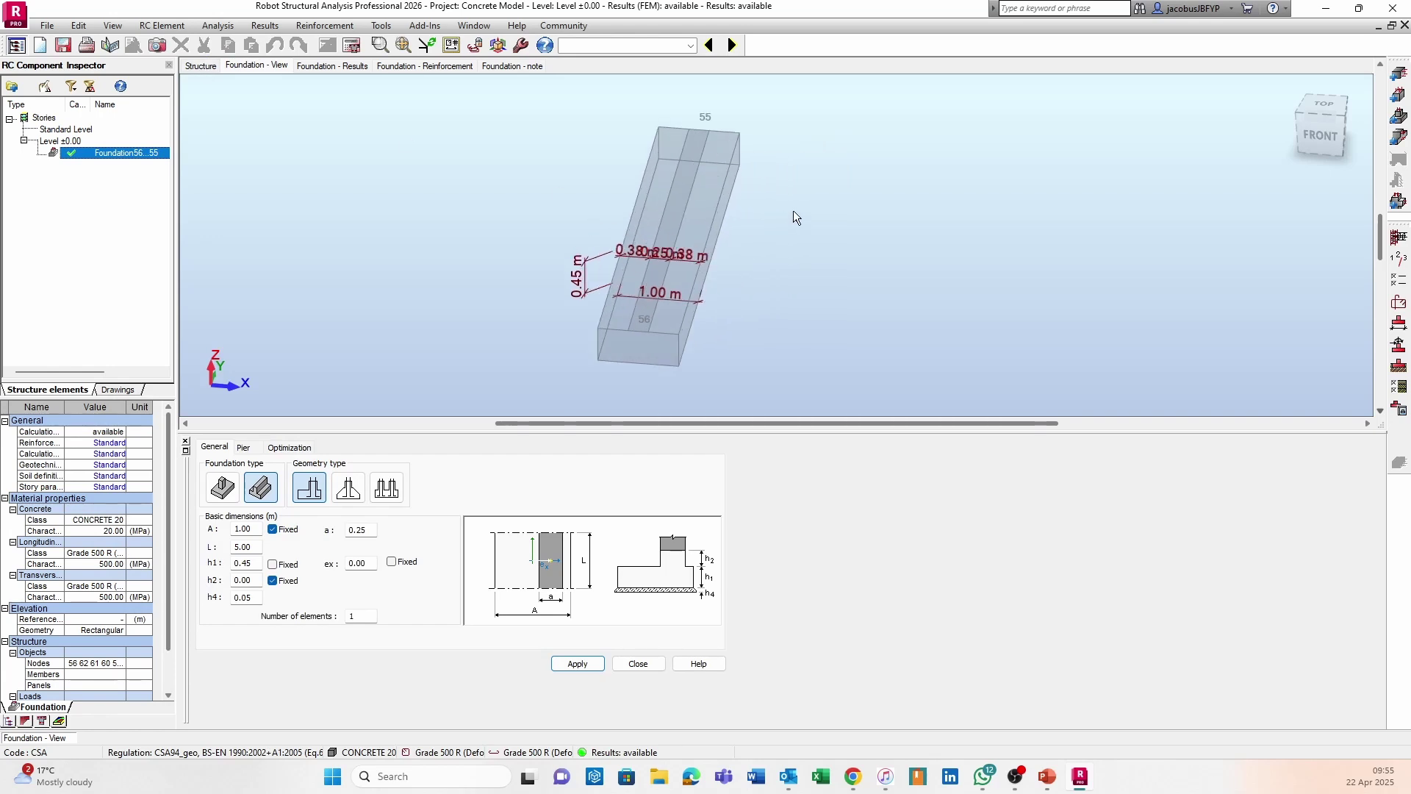